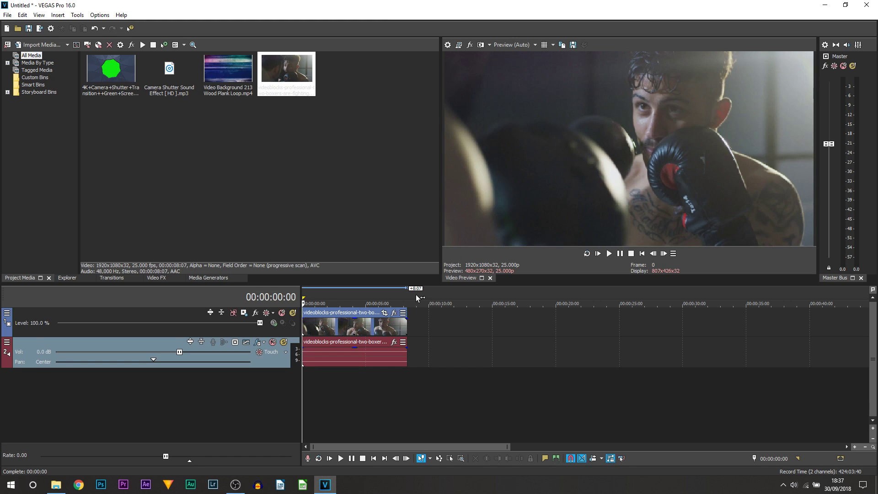
Step: Review the boxing clip and split it at the punch, 00:00:05:02
left_click(623, 254)
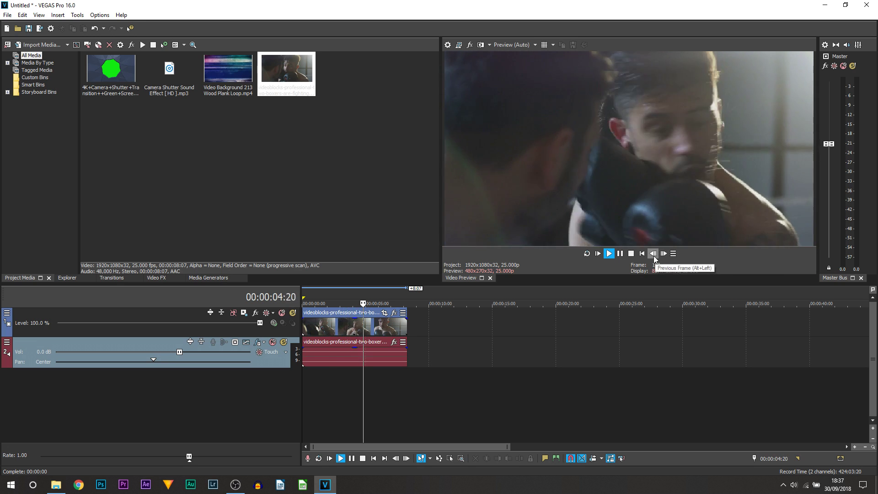
left_click(620, 253)
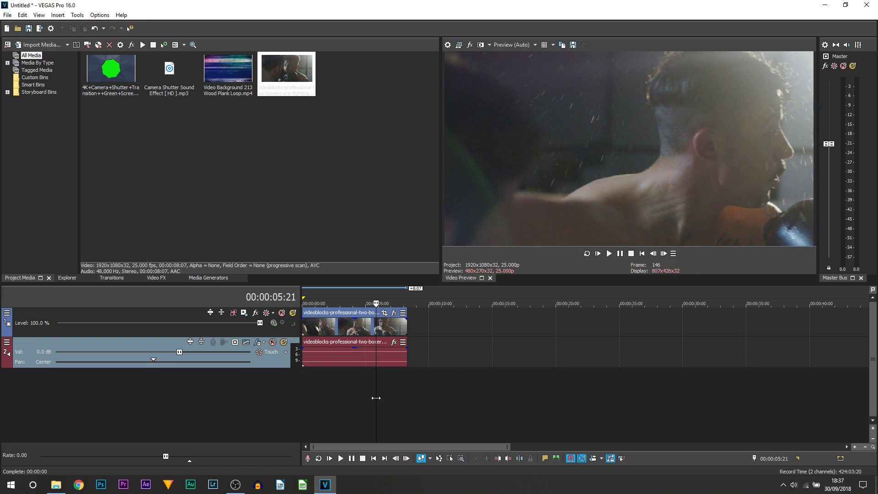
left_click(305, 330)
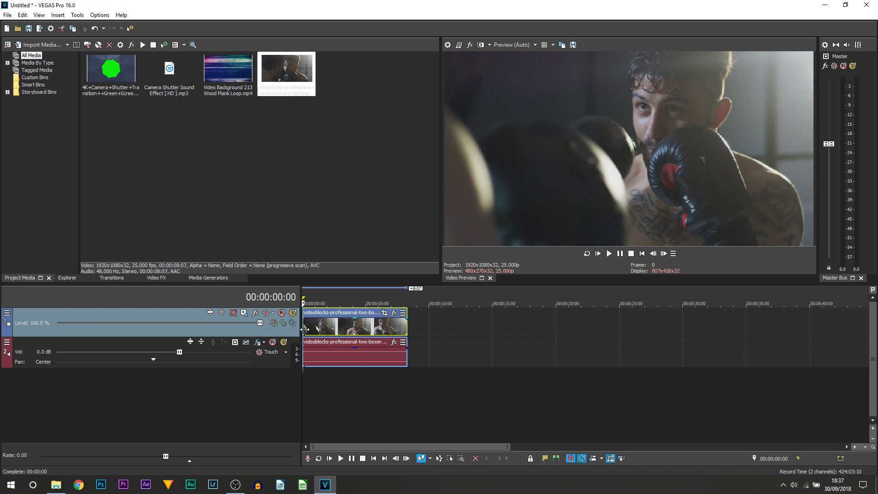
left_click_drag(305, 330, 366, 335)
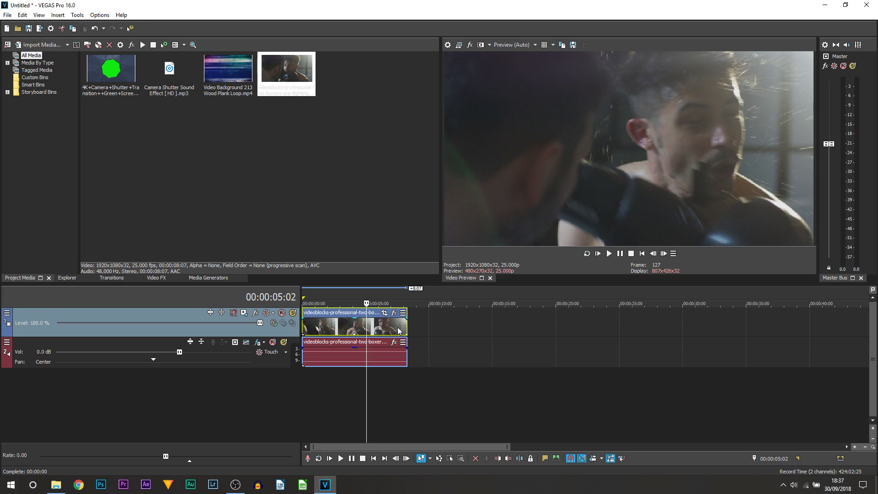
key("s")
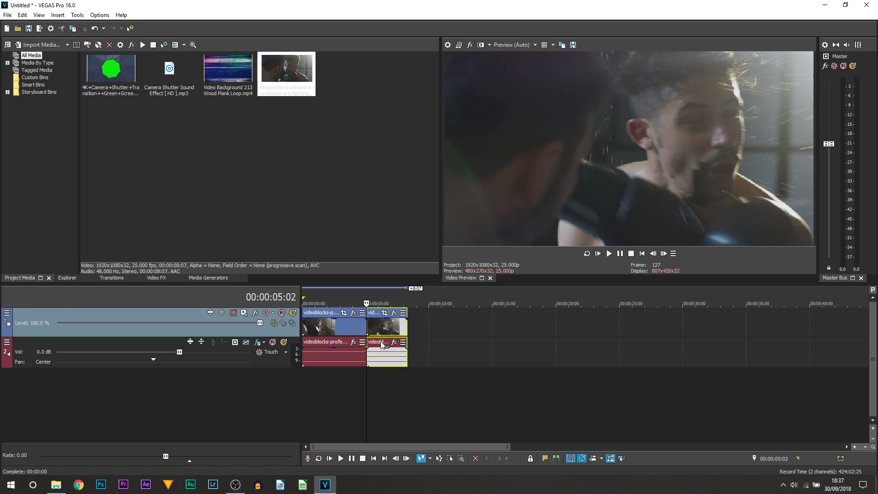
Step: Drag the clip's second half to about 25 seconds and step back one frame to the cut
left_click(379, 349, "ctrl")
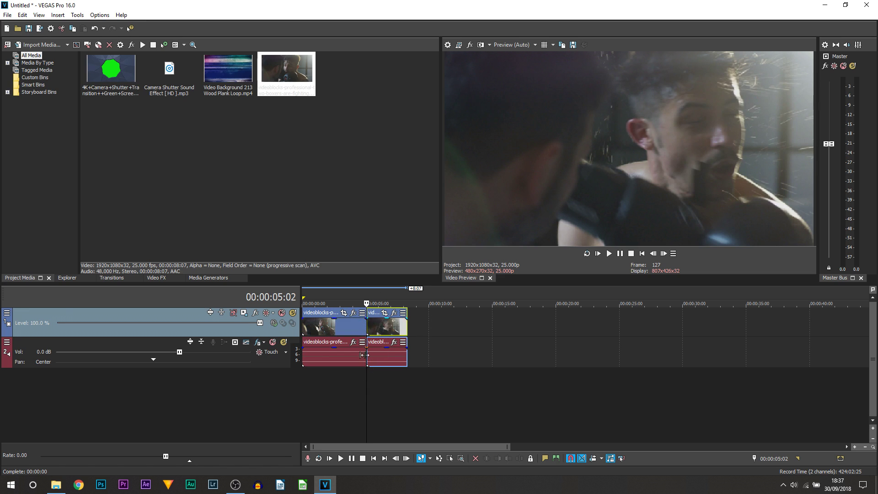
left_click(376, 324)
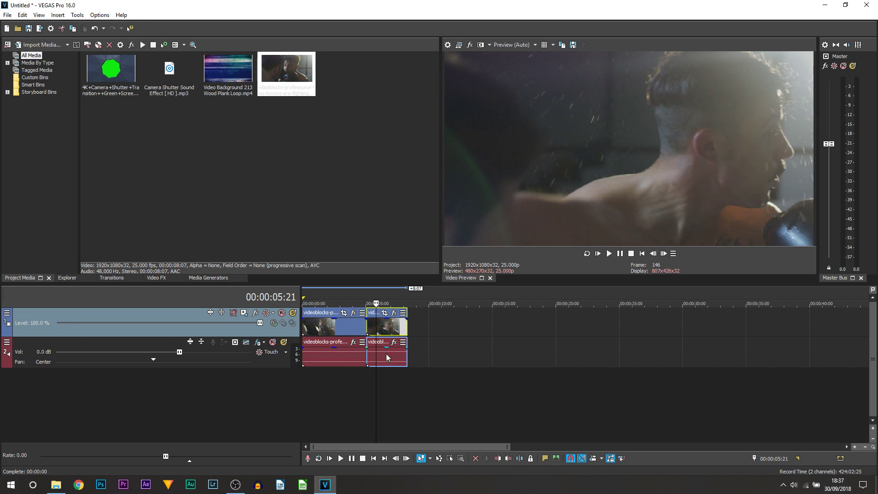
left_click(382, 327)
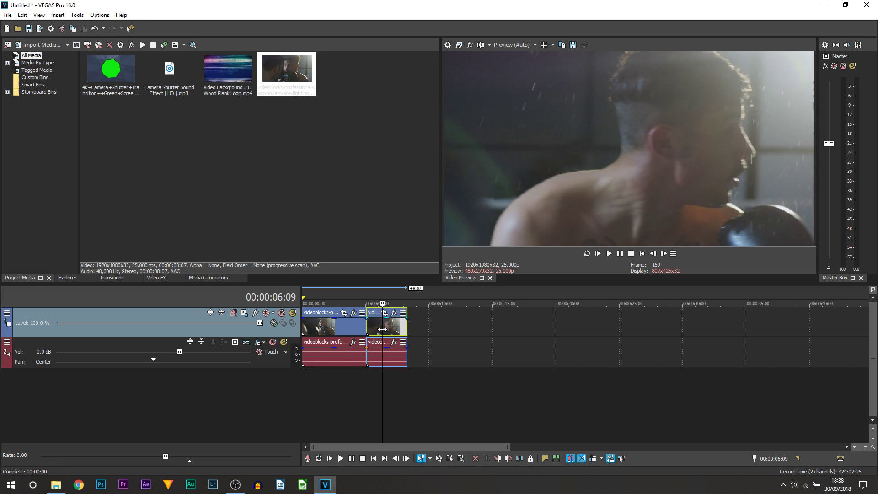
left_click_drag(384, 329, 666, 329)
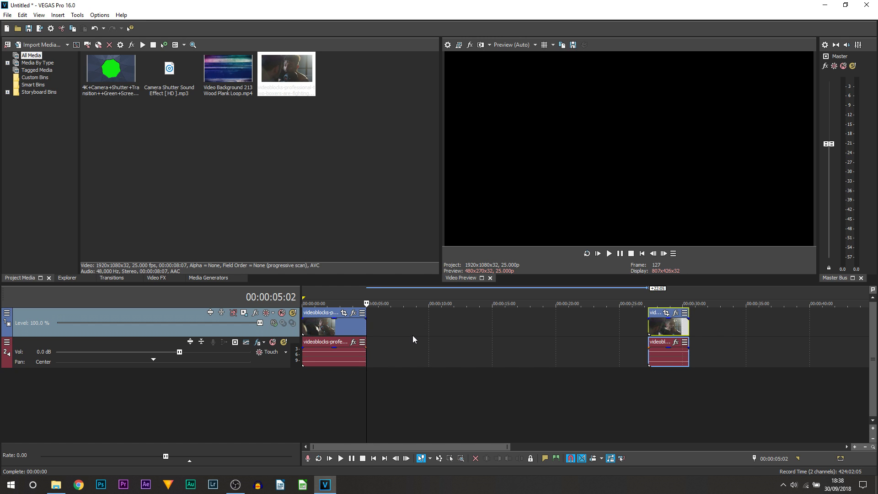
key("Left")
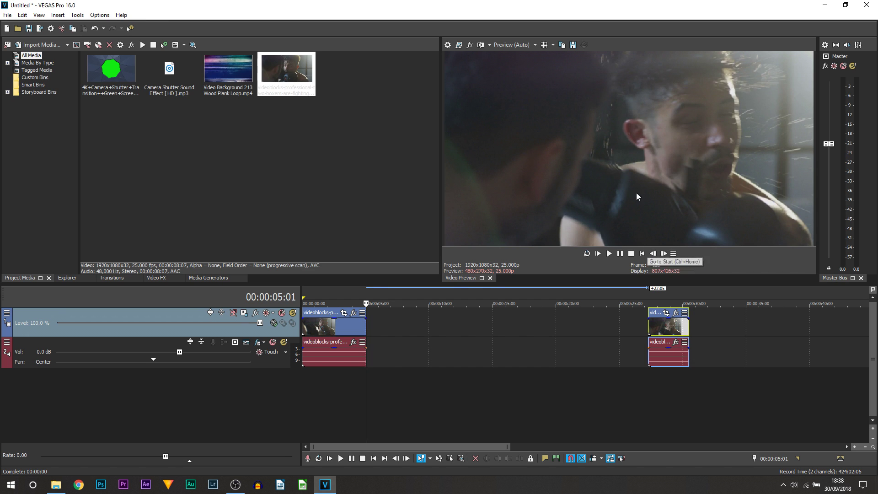
Step: Set preview quality to Best (Full) and save the cut frame as a snapshot
left_click(503, 43)
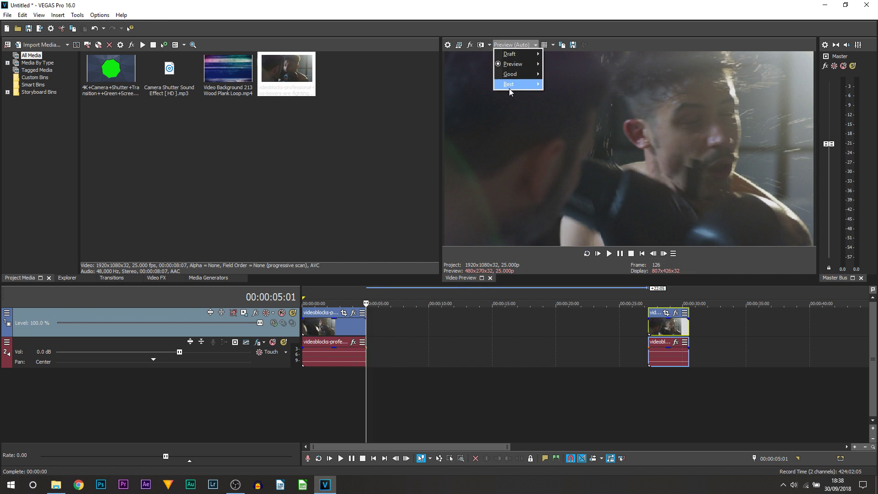
mouse_move(512, 89)
left_click(554, 94)
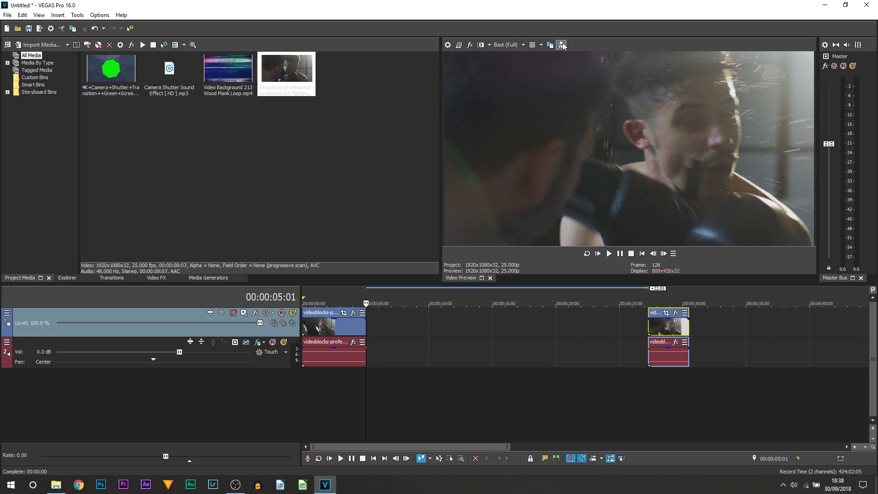
left_click(562, 45)
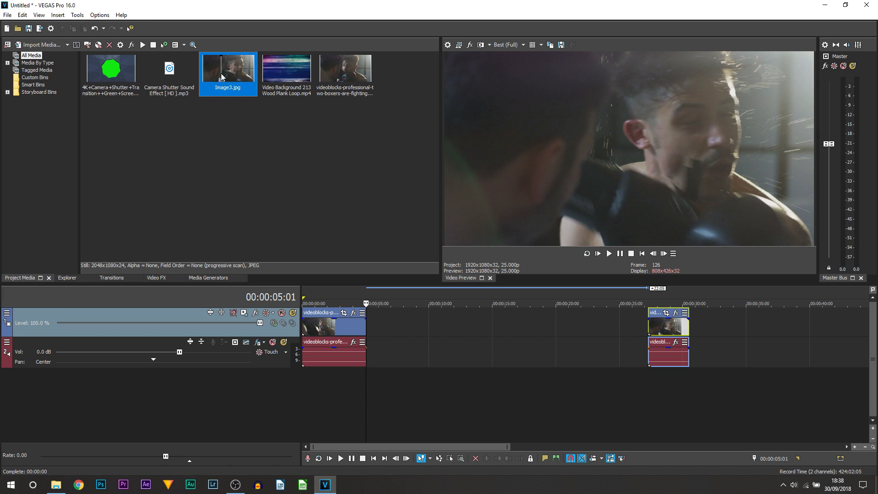
Step: Place Image3.jpg right after the first half, lengthen it, and play back the freeze section
left_click_drag(222, 76, 365, 275)
left_click_drag(372, 320, 422, 332)
left_click(356, 386)
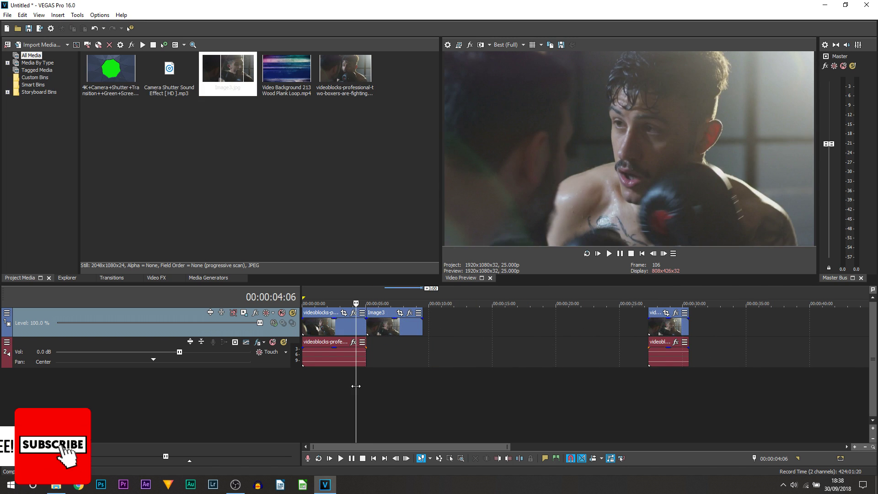
key("space")
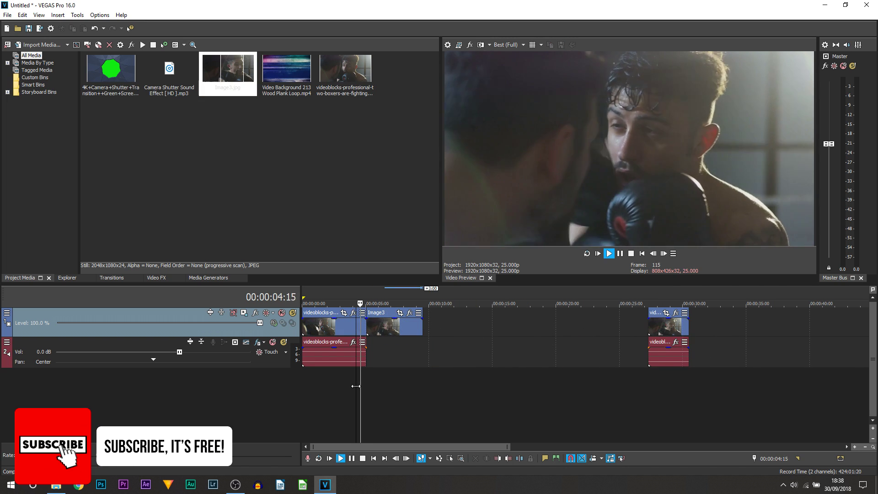
left_click(620, 253)
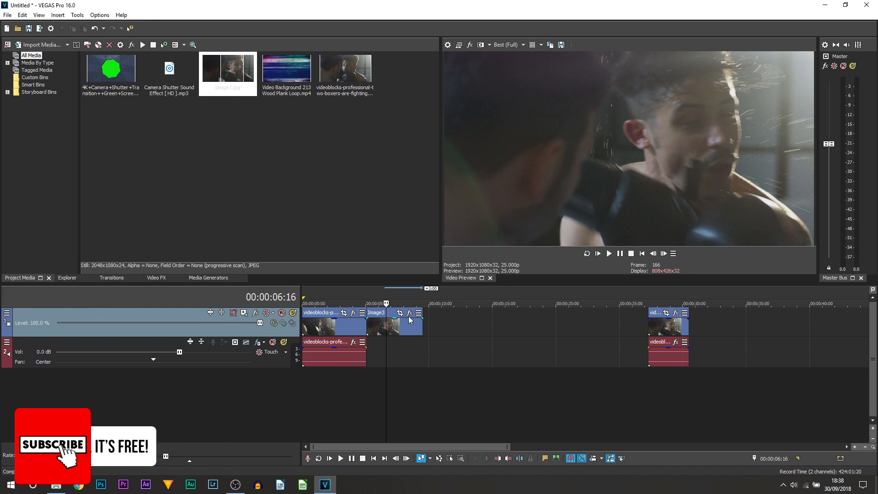
left_click(364, 351)
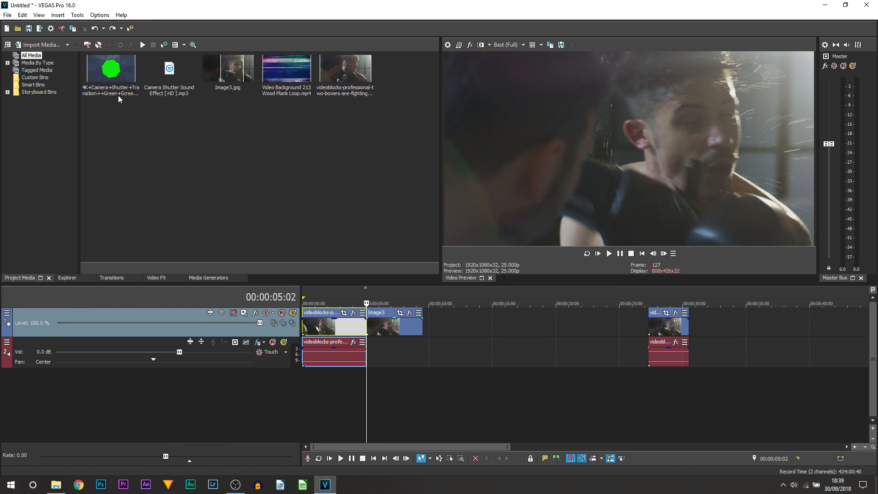
Step: Add the green-screen camera shutter transition on new top tracks over the cut
left_click(89, 78)
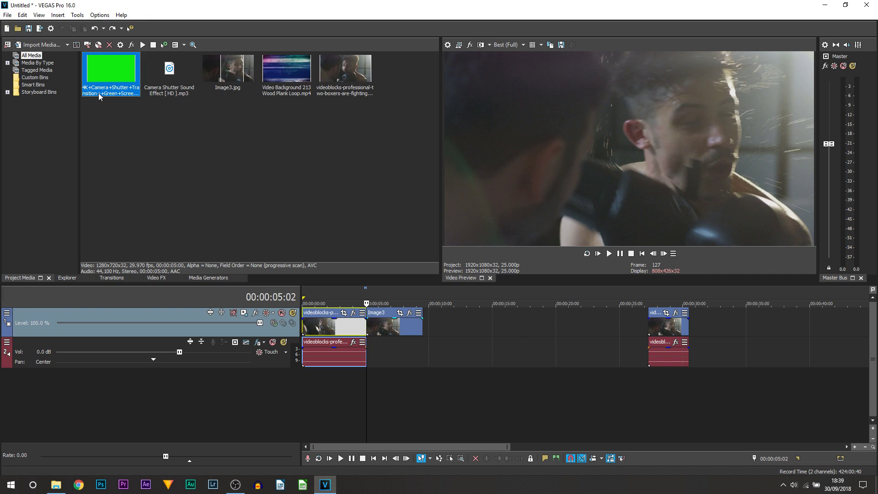
left_click_drag(98, 92, 351, 323)
double_click(359, 323)
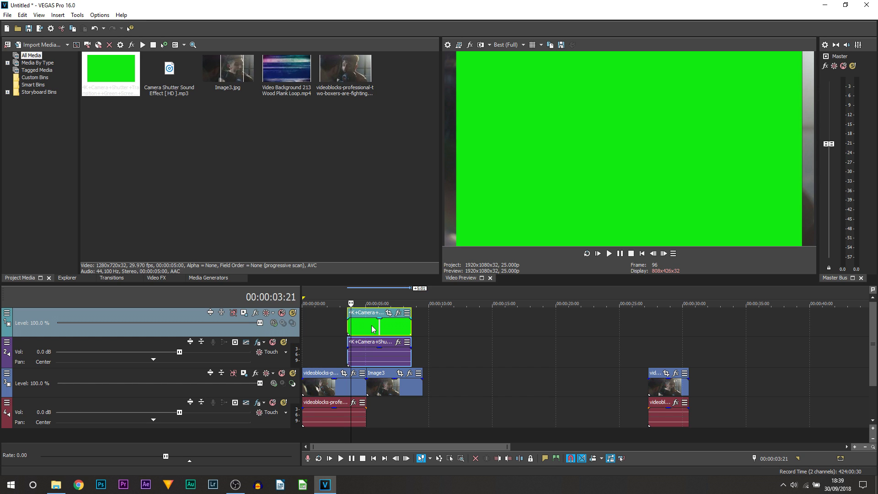
left_click(371, 325)
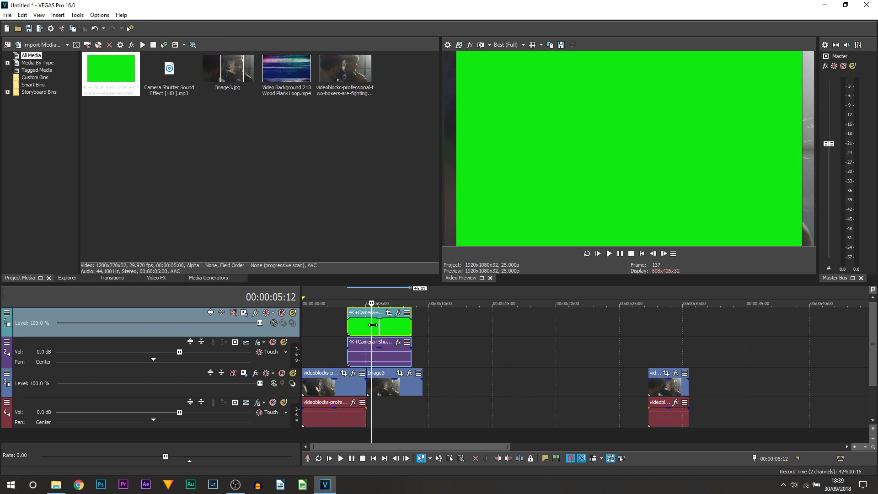
left_click(384, 325)
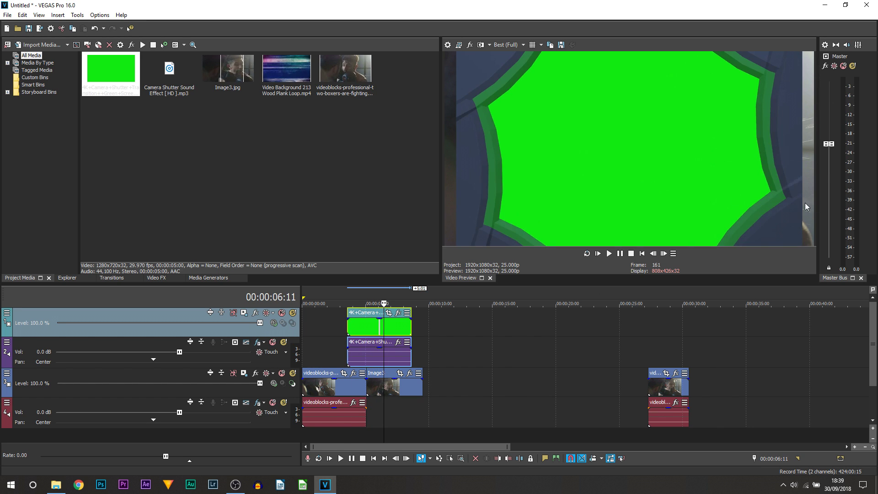
Step: In the transition's Properties, uncheck Maintain aspect ratio and choose Disable resample
right_click(384, 330)
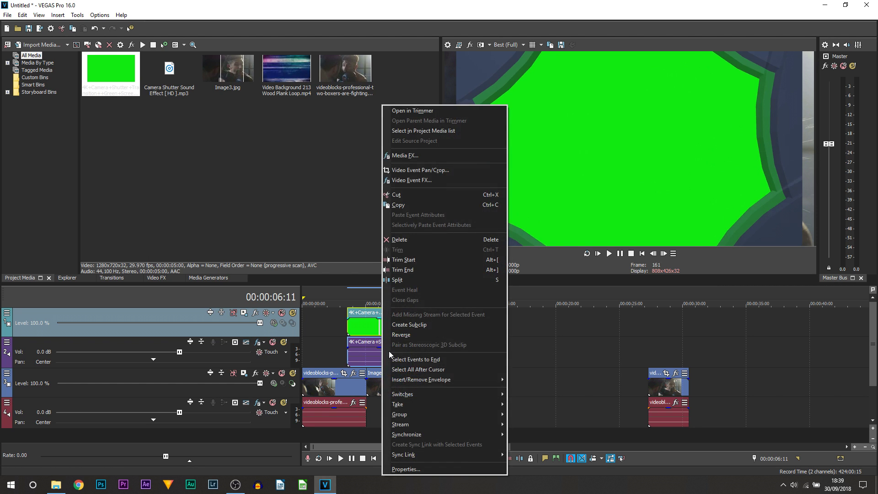
left_click(405, 469)
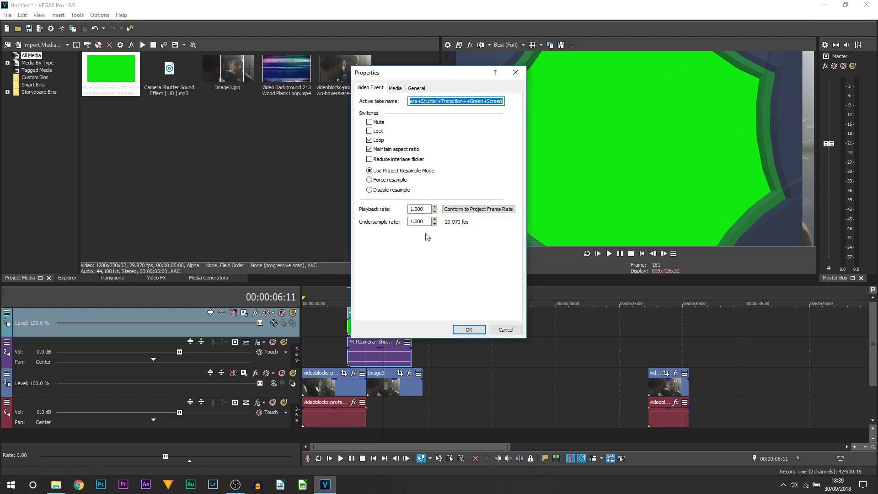
left_click(393, 152)
left_click_drag(429, 80, 315, 79)
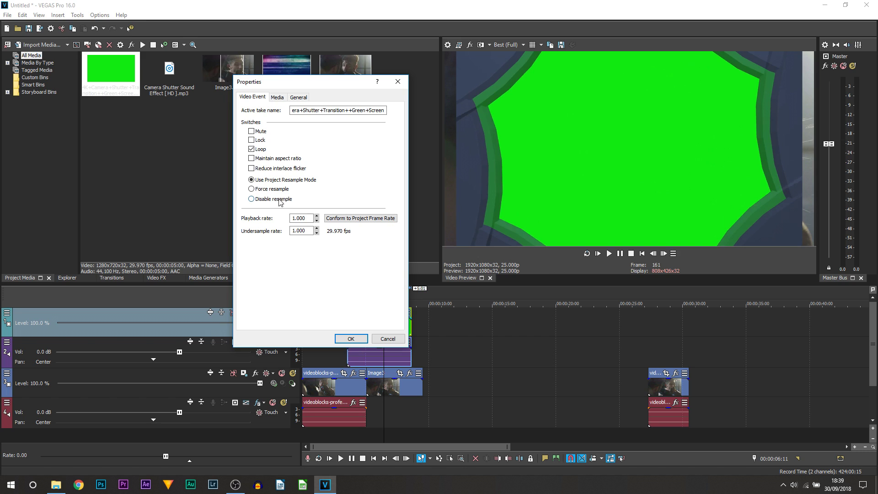
left_click(258, 200)
left_click(358, 341)
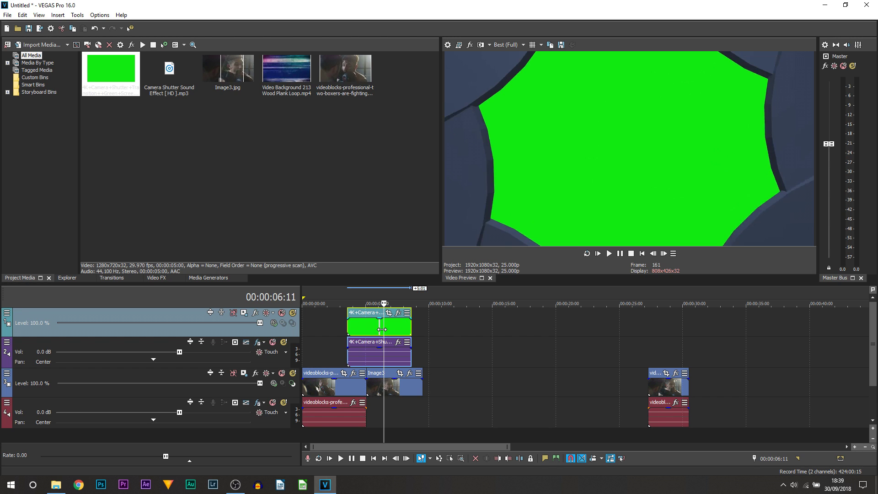
left_click_drag(384, 329, 349, 329)
Step: Trim the shutter transition's start and end to the chosen playhead frames
scroll(389, 392, "up", 3)
left_click_drag(389, 393, 444, 394)
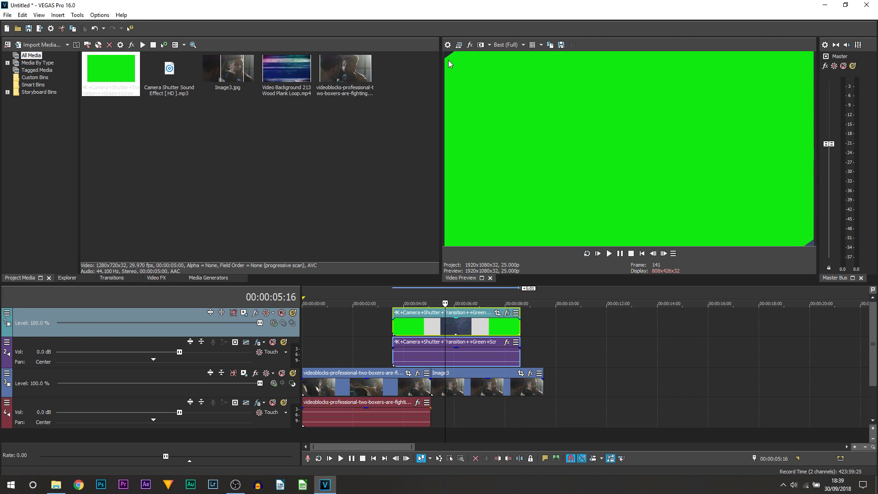
key("Left")
left_click_drag(397, 331, 444, 331)
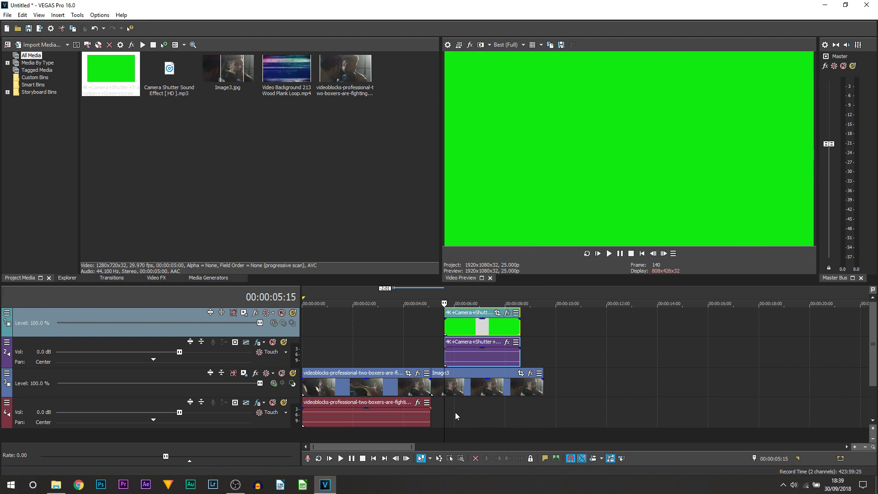
left_click_drag(445, 387, 470, 379)
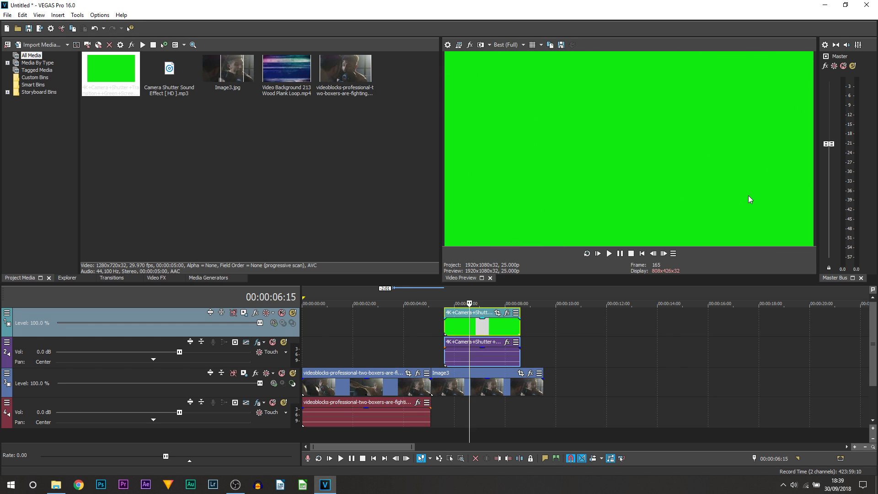
left_click_drag(520, 325, 470, 325)
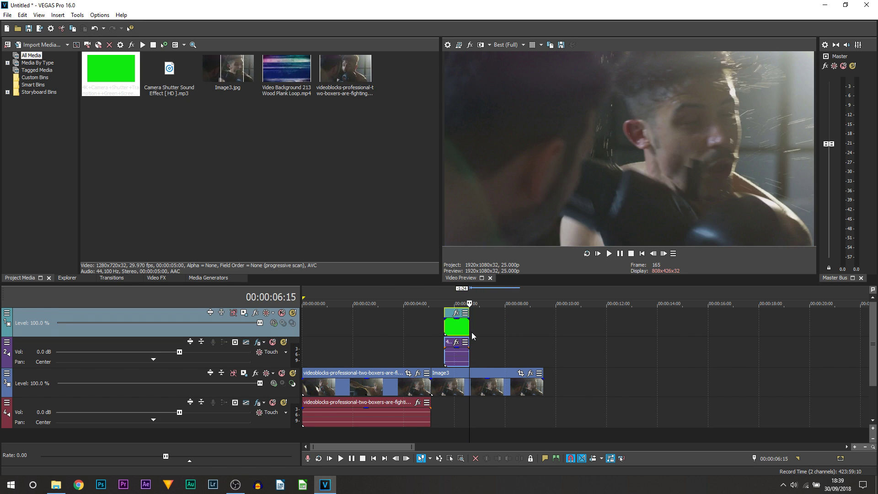
Step: Slide the shutter transition video and audio earlier to start near 00:00:04:15
left_click(425, 345)
scroll(425, 344, "up", 4)
left_click_drag(526, 334, 473, 337)
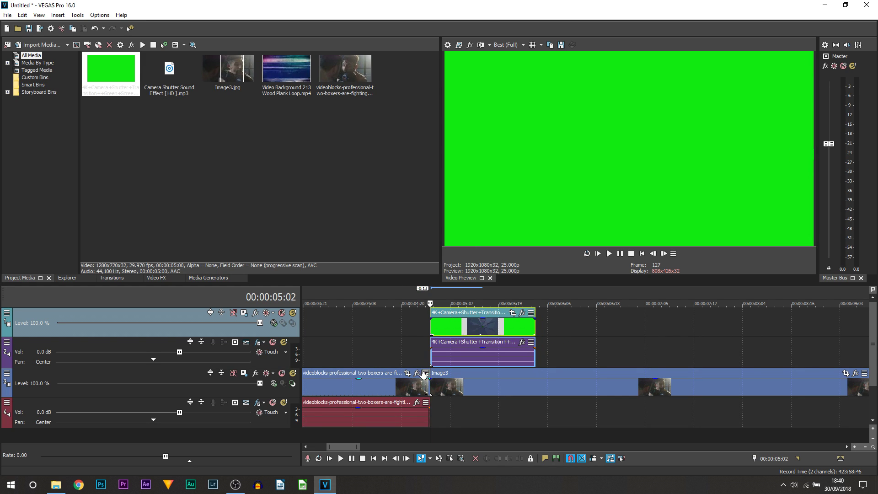
scroll(441, 392, "down", 3)
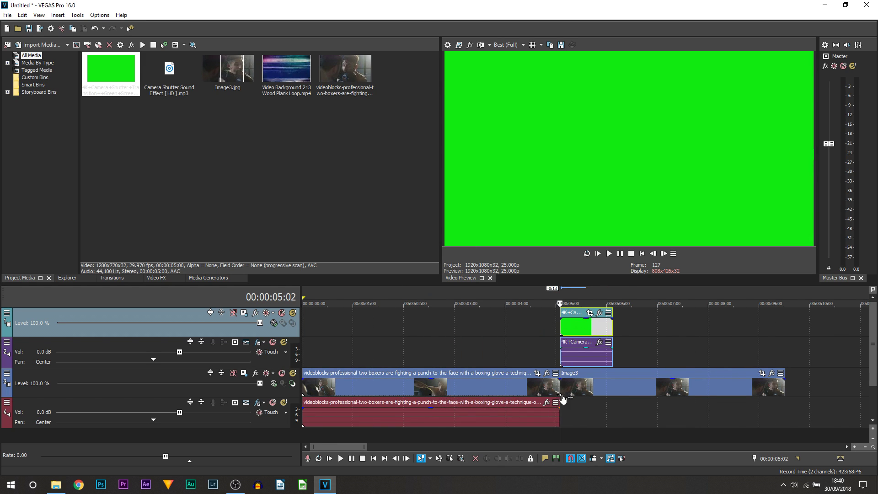
scroll(563, 399, "up", 3)
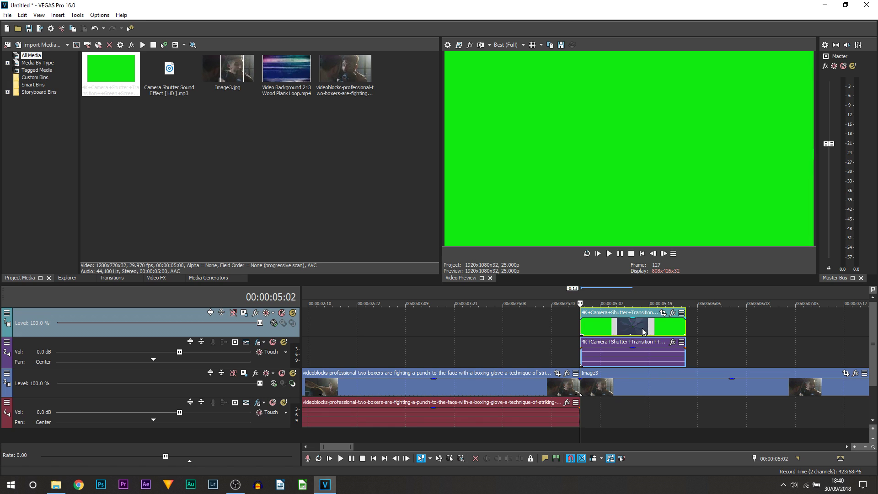
left_click_drag(643, 327, 595, 328)
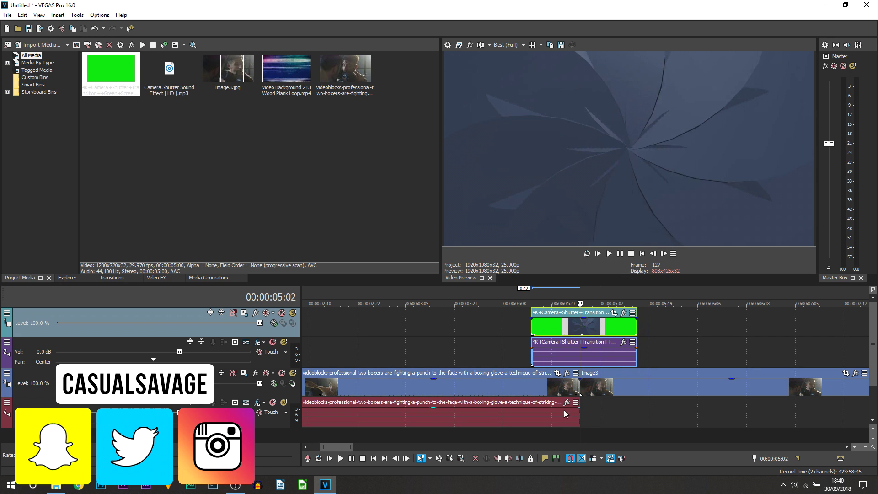
Step: Play back the transition to check its timing and select its audio event
left_click(490, 345)
key("space")
scroll(518, 356, "down", 3)
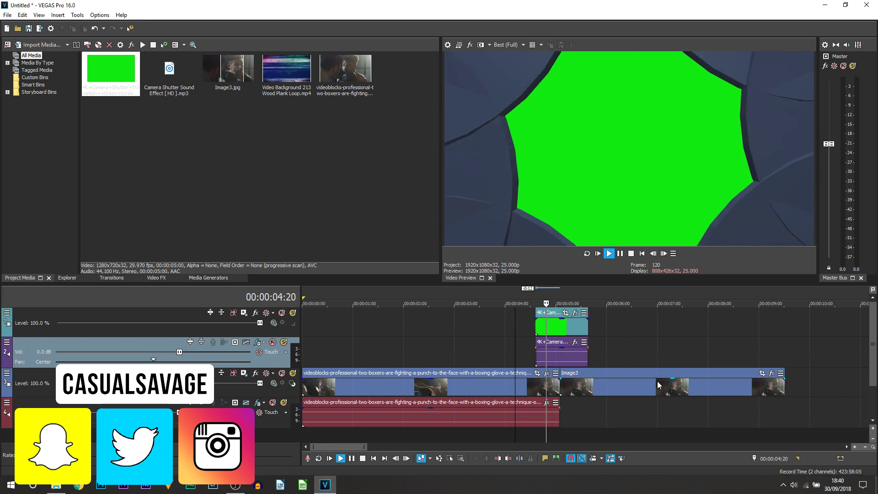
key("space")
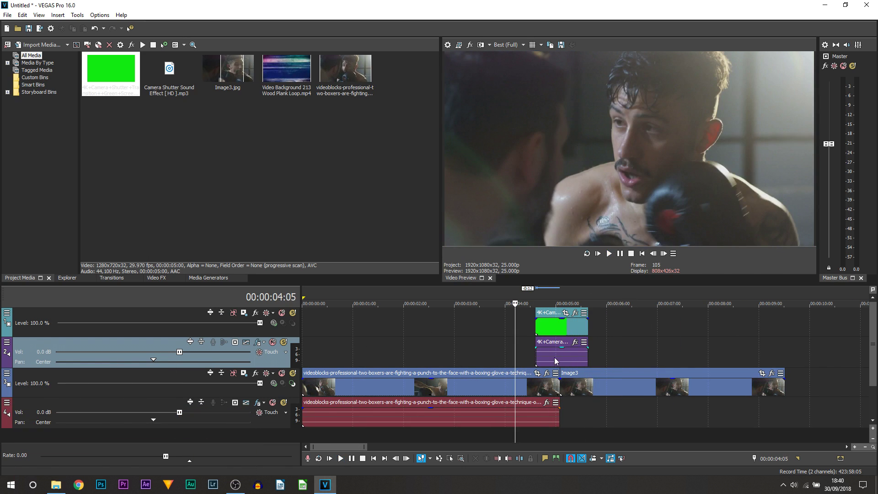
left_click(554, 357)
right_click(555, 366)
left_click(556, 363)
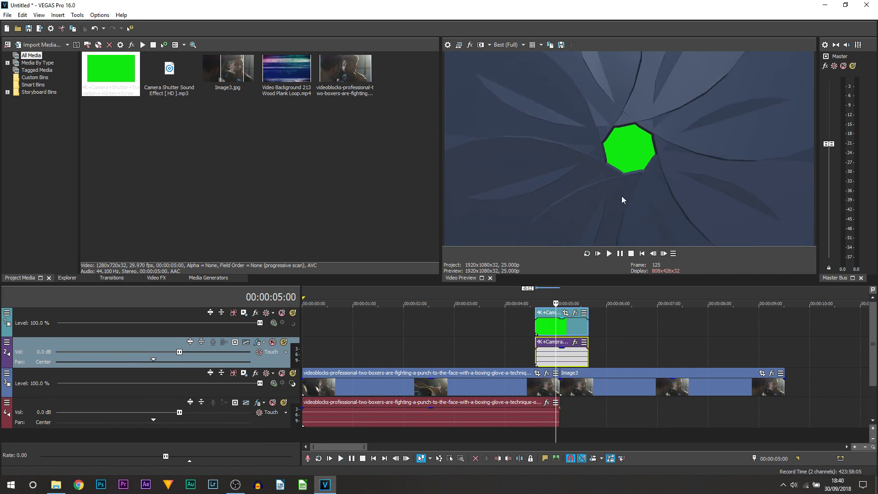
Step: Apply the Chroma Keyer video effect to the green-screen transition clip
left_click(546, 324)
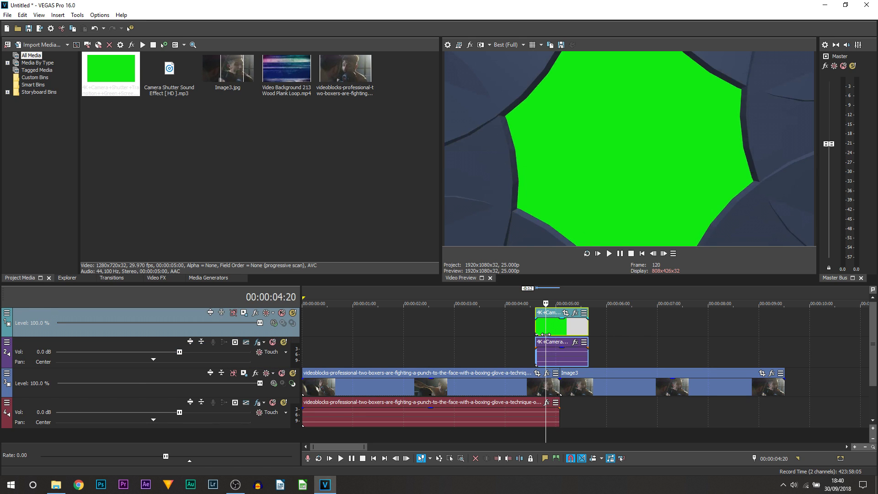
left_click(154, 278)
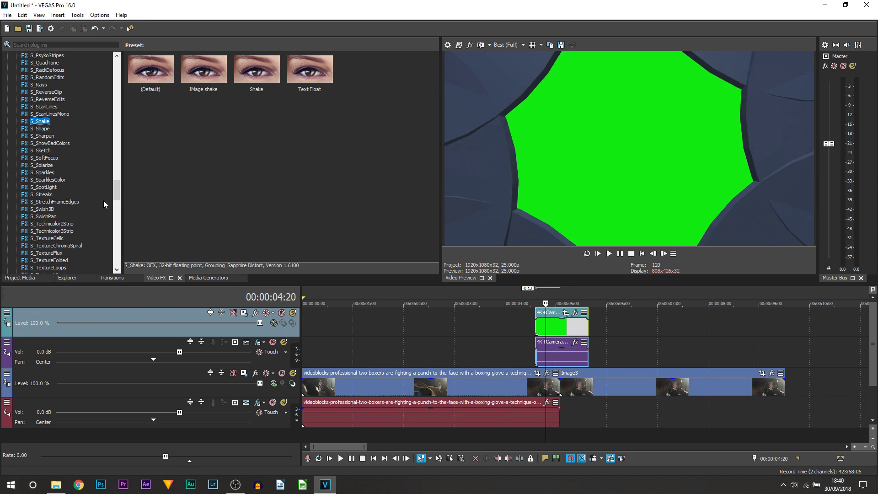
scroll(104, 199, "up", 20)
scroll(104, 199, "up", 20)
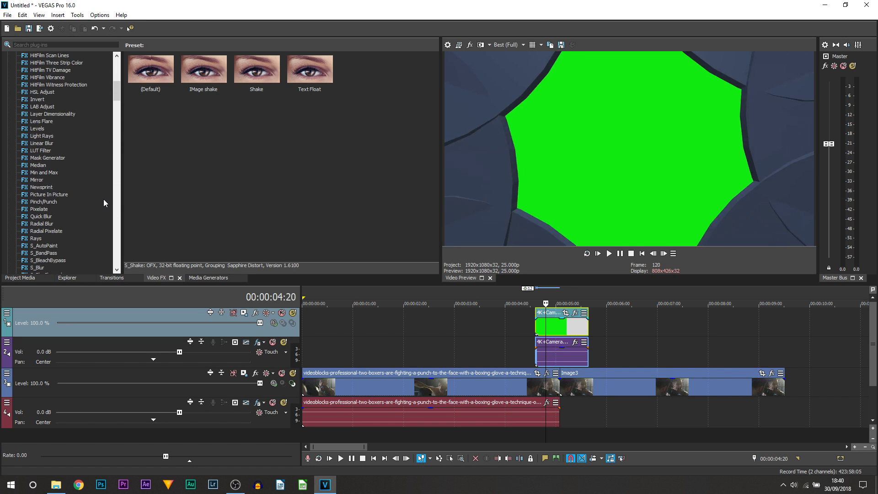
left_click(35, 144)
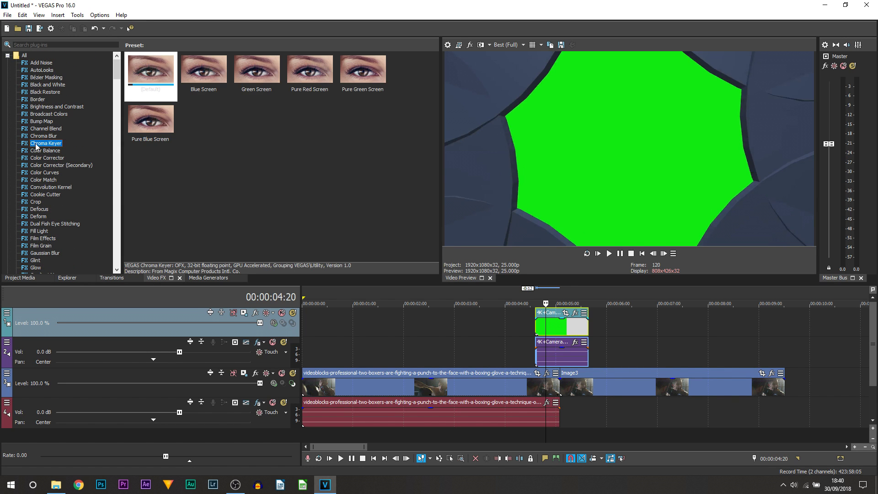
left_click_drag(142, 89, 561, 326)
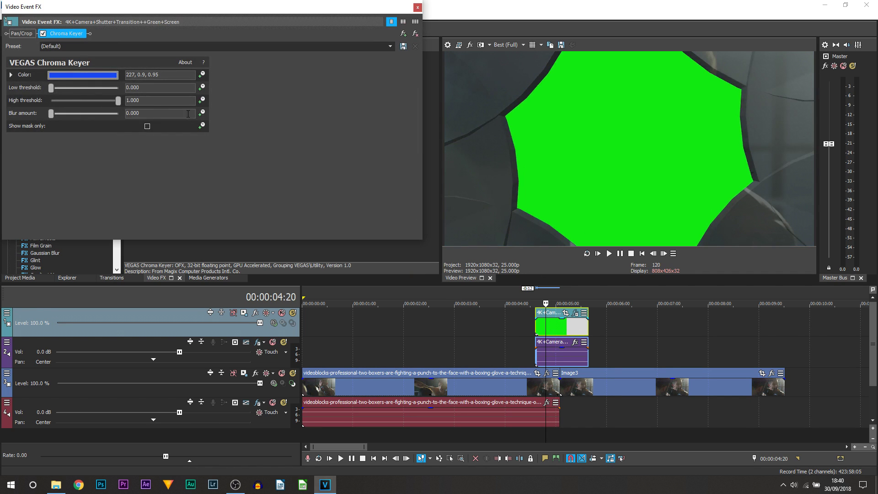
Step: Sample the green screen as the key colour and lower High threshold to 0.660
left_click(77, 76)
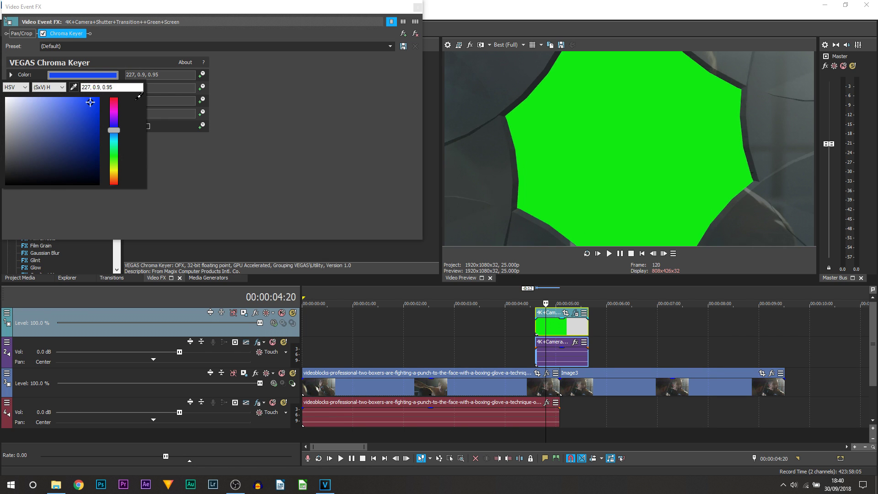
left_click(616, 127)
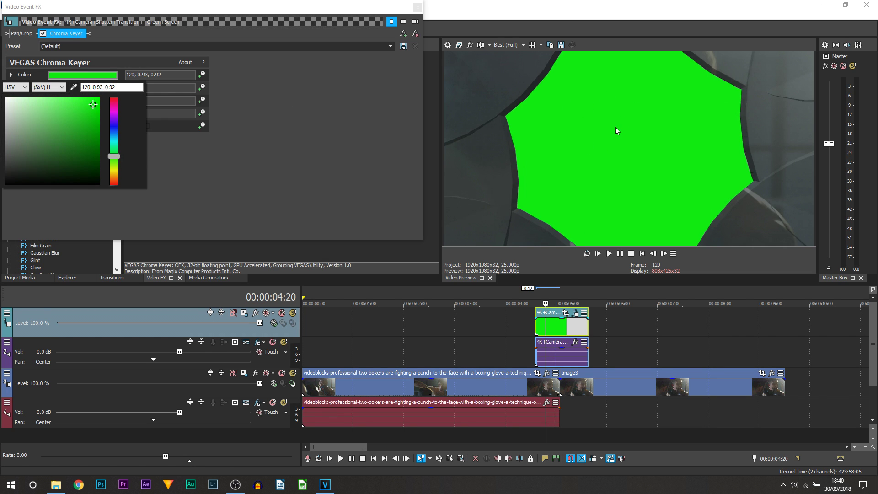
left_click(209, 204)
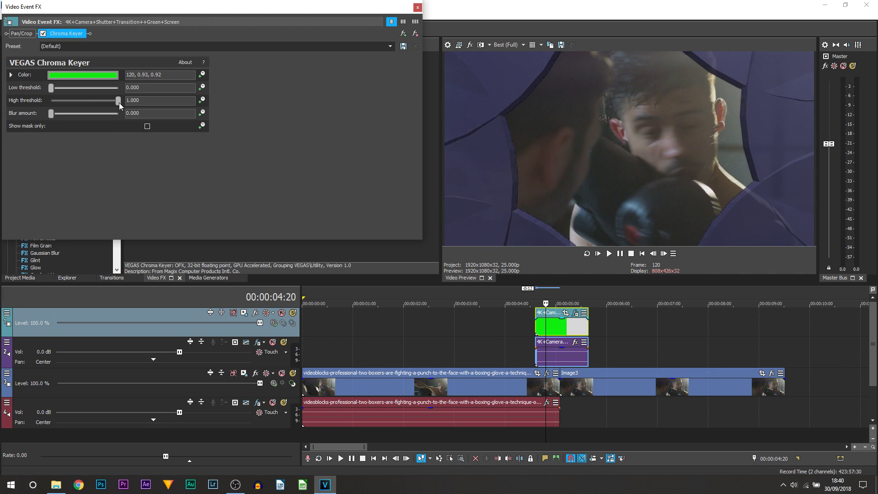
left_click_drag(116, 102, 100, 104)
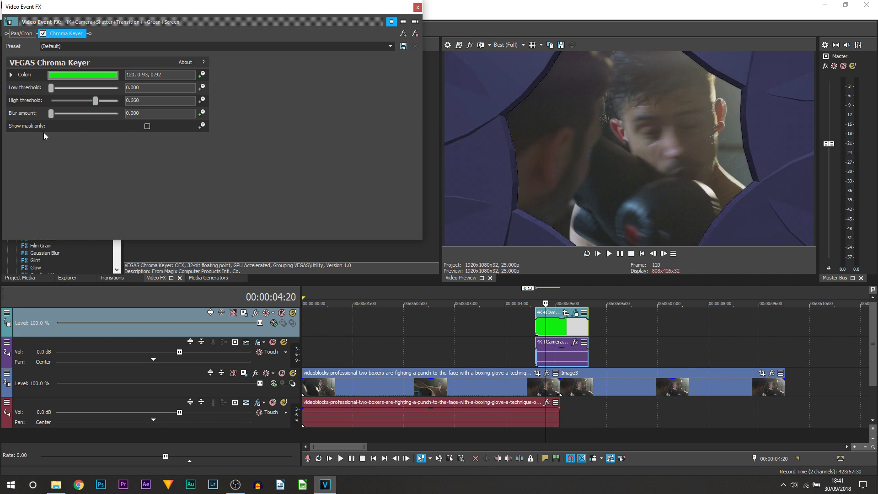
left_click(147, 127)
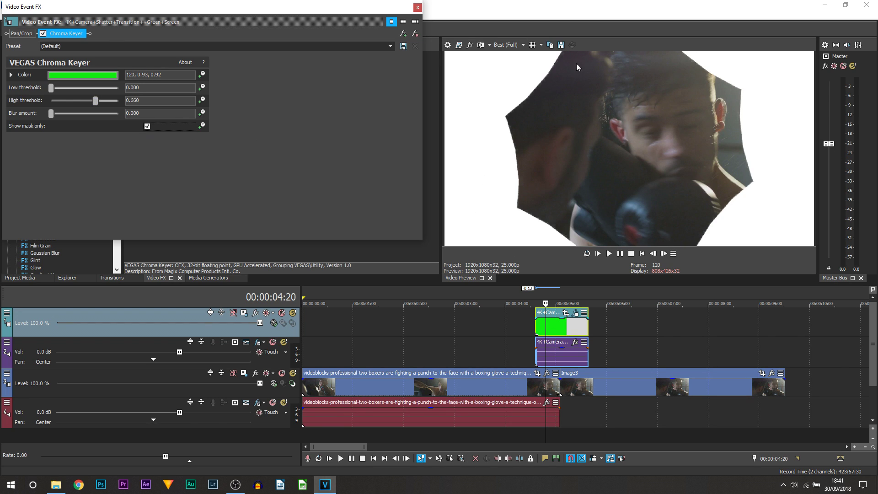
left_click(147, 126)
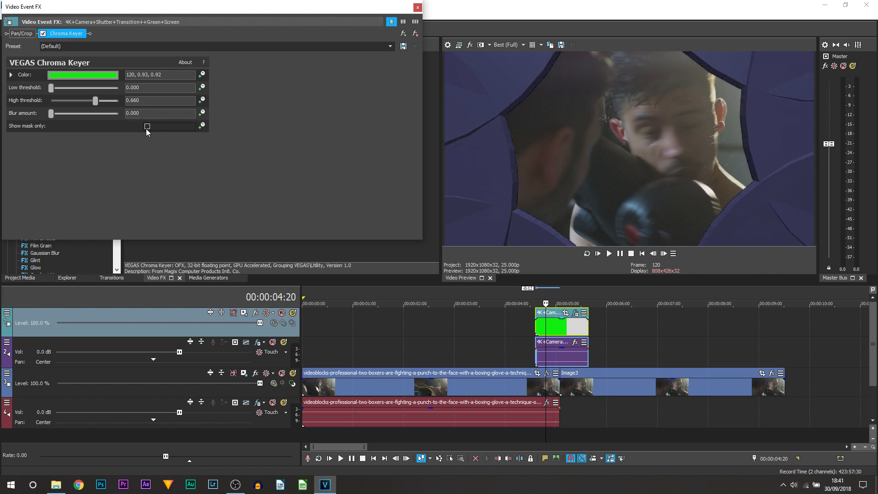
Step: Set preview quality to Preview (Auto) and play the sequence from 3:14 to review
left_click(417, 9)
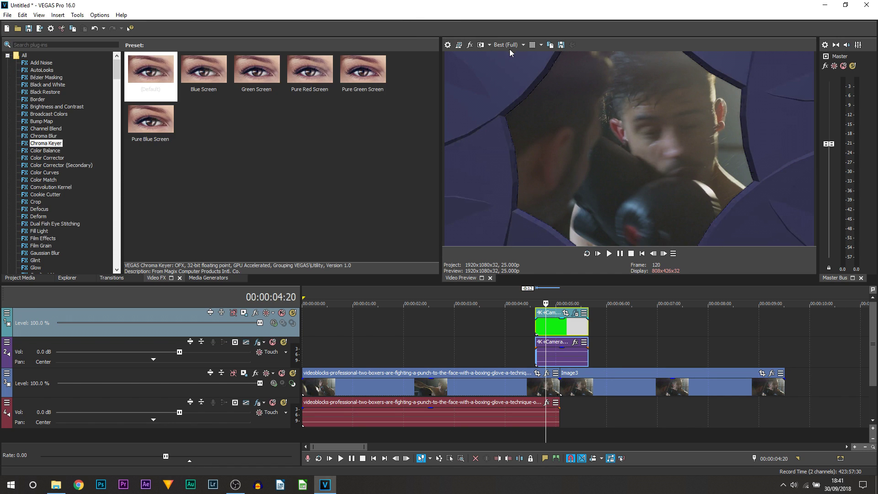
left_click(507, 45)
mouse_move(515, 68)
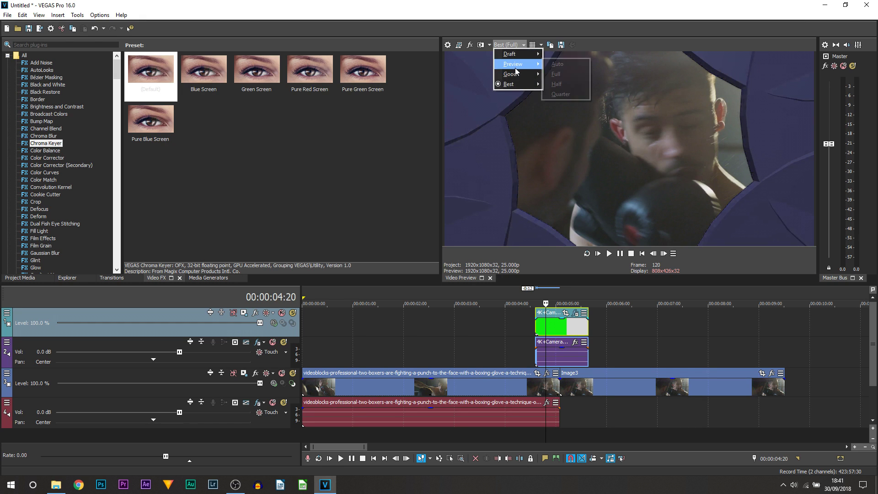
left_click(568, 64)
left_click(482, 330)
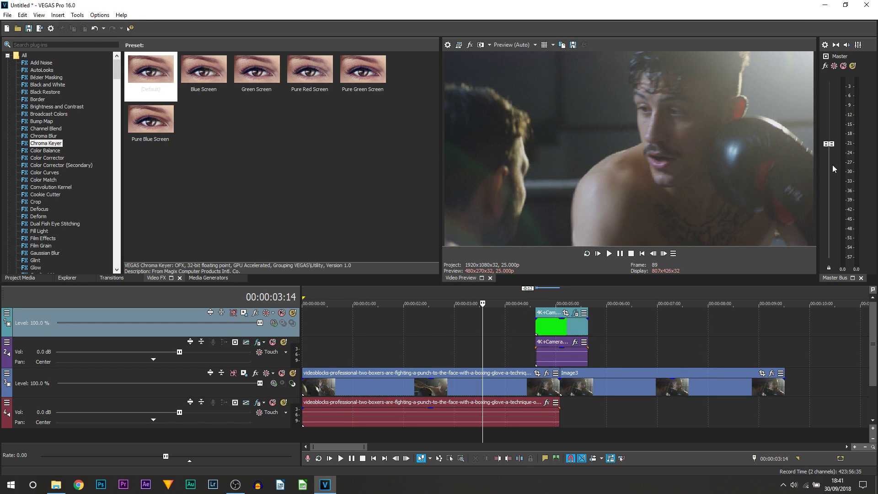
key("space")
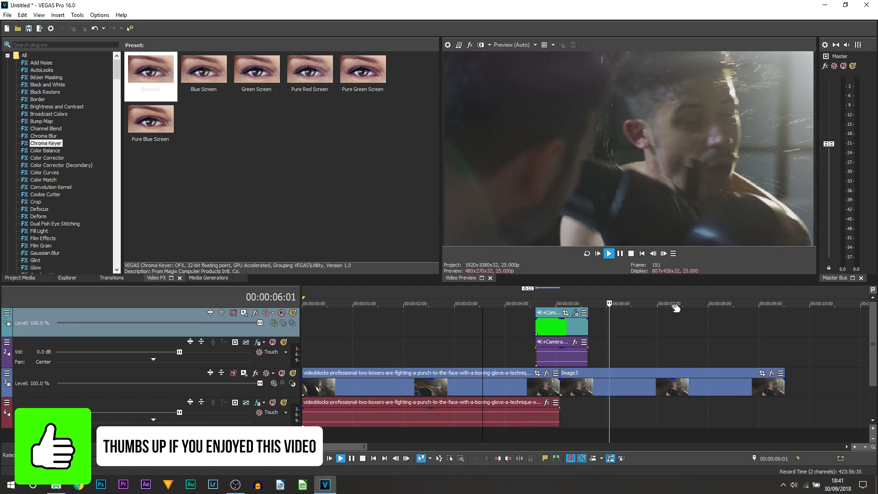
left_click(623, 254)
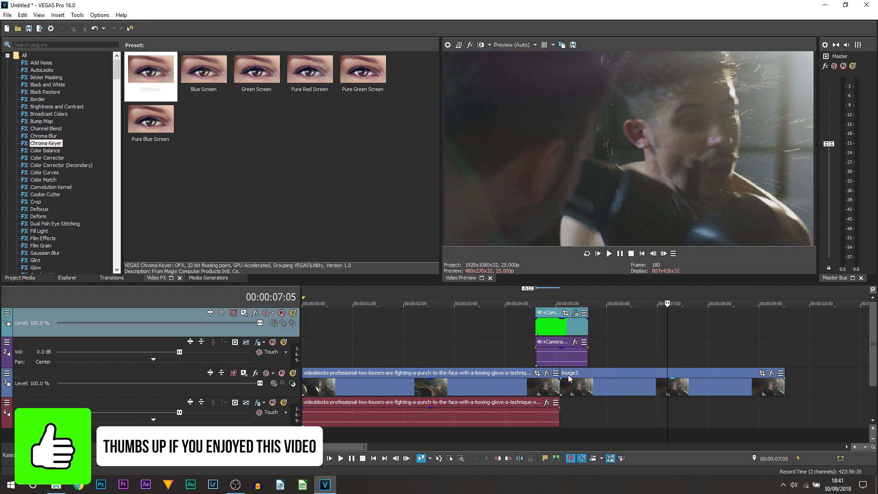
Step: Time-compress the shutter transition video and audio to about 136.8% speed and play it back
left_click(556, 329)
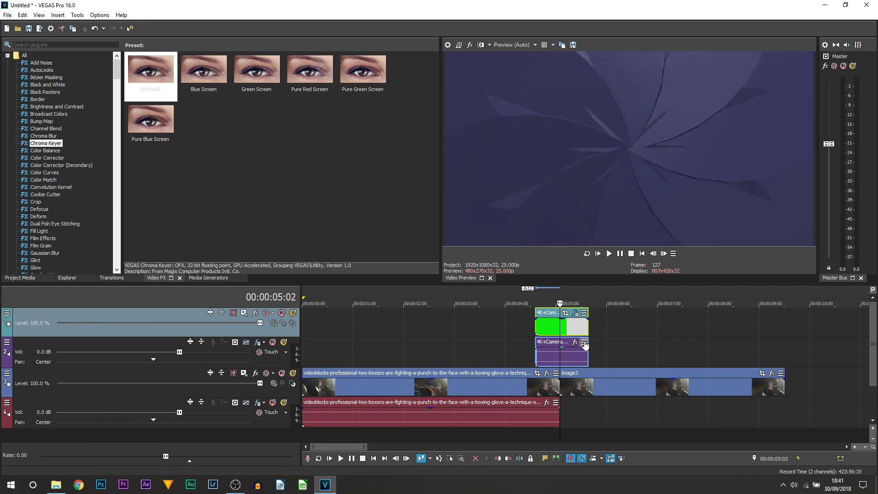
scroll(595, 346, "up", 3)
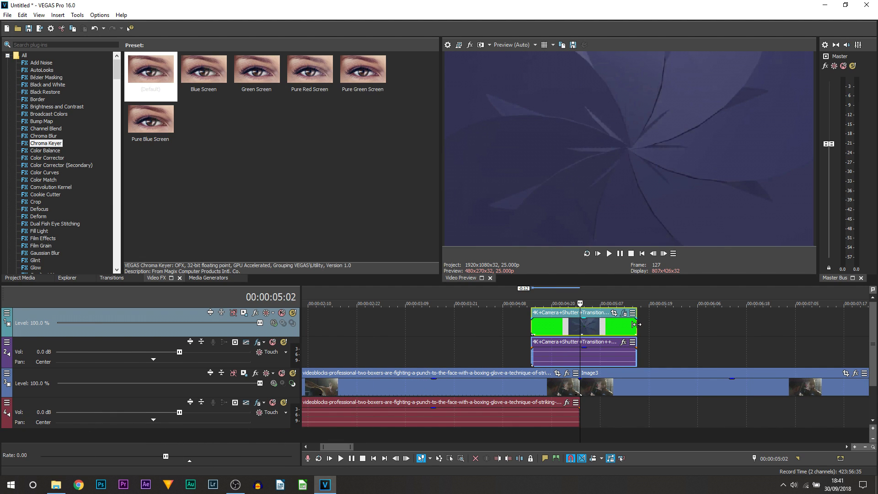
left_click_drag(640, 329, 579, 331)
left_click(480, 320)
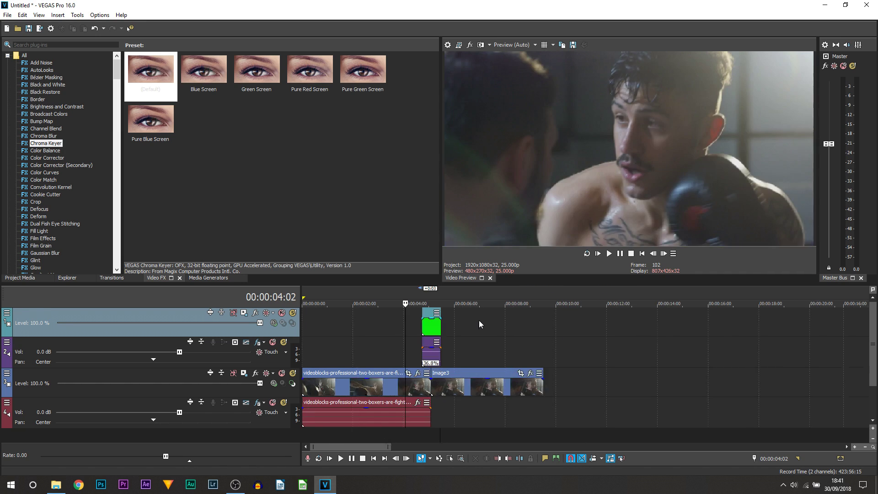
scroll(479, 320, "down", 5)
key("space")
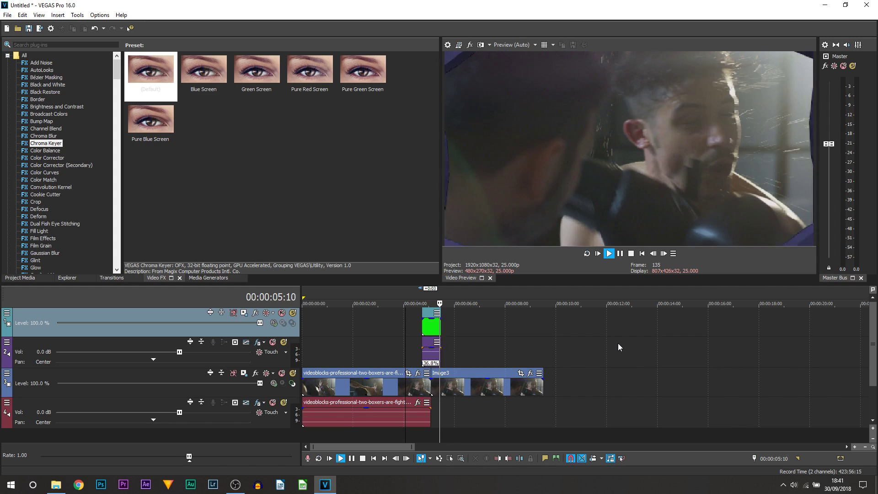
key("space")
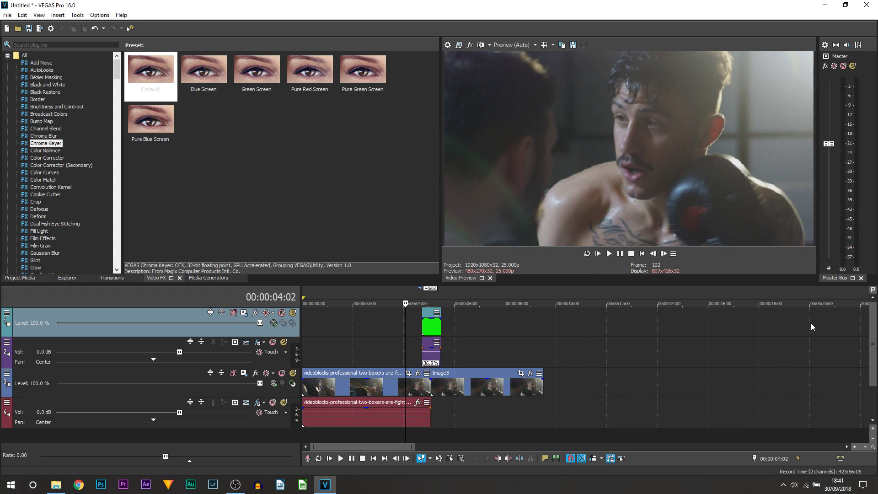
left_click(18, 279)
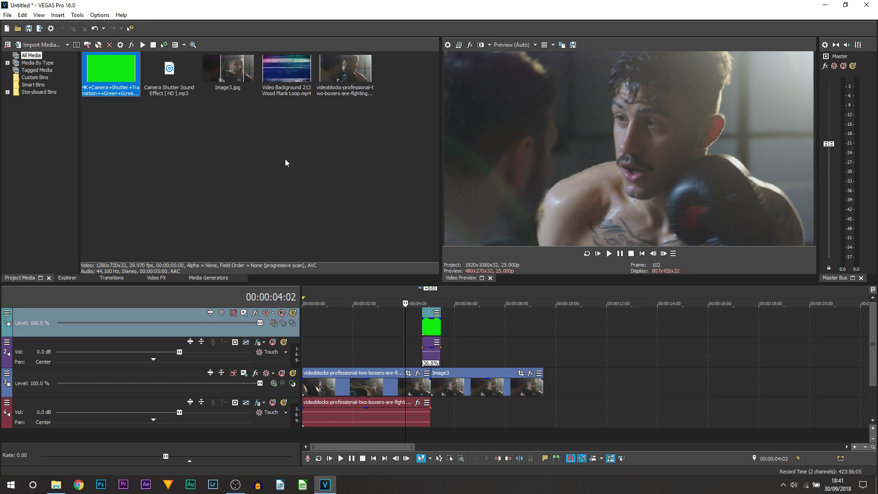
Step: Add the Camera Shutter Sound Effect on a new audio track and split it twice
left_click(151, 94)
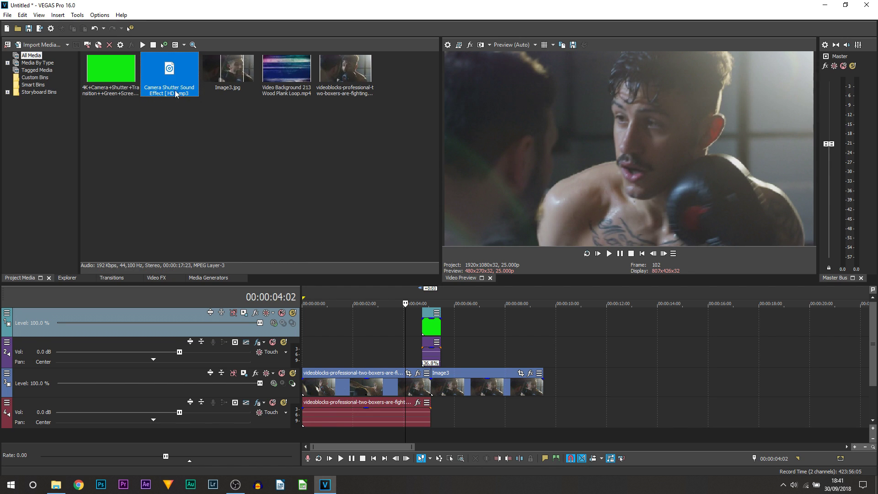
left_click_drag(359, 236, 418, 435)
left_click(468, 421)
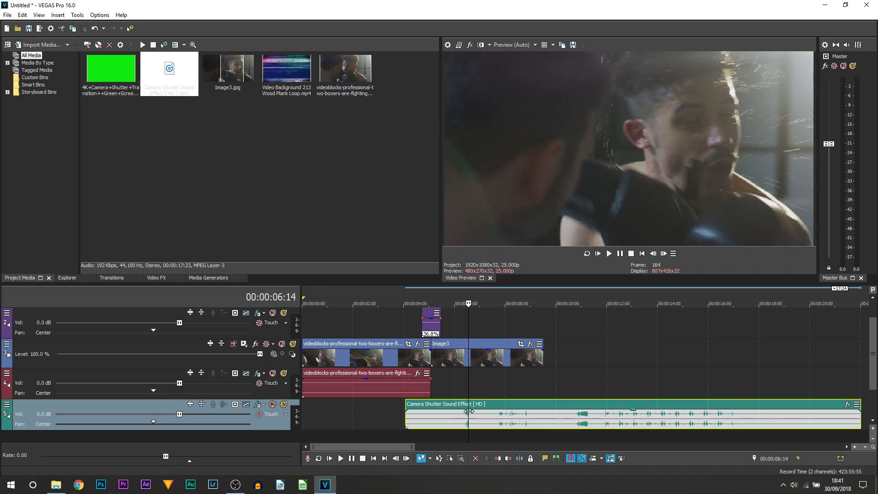
left_click_drag(470, 392, 572, 401)
key("s")
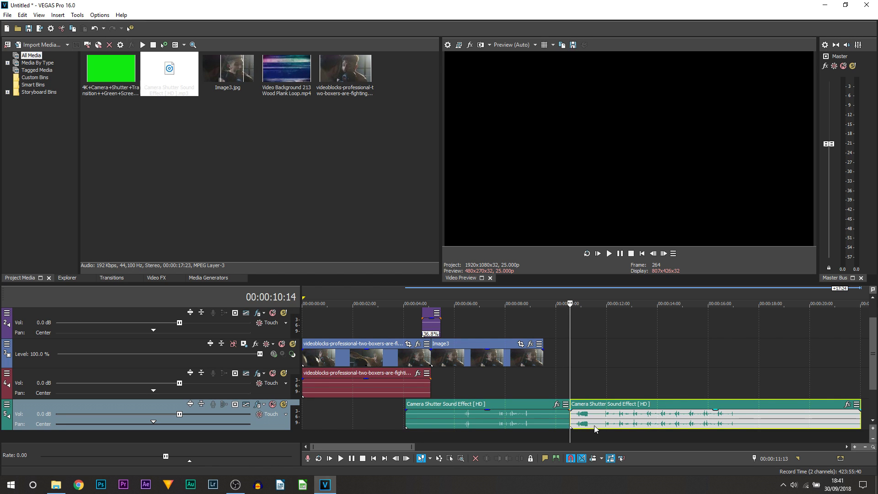
left_click(595, 433)
key("s")
Step: Delete the leading and trailing pieces, keeping only the short shutter click
left_click(539, 416)
left_click(669, 415)
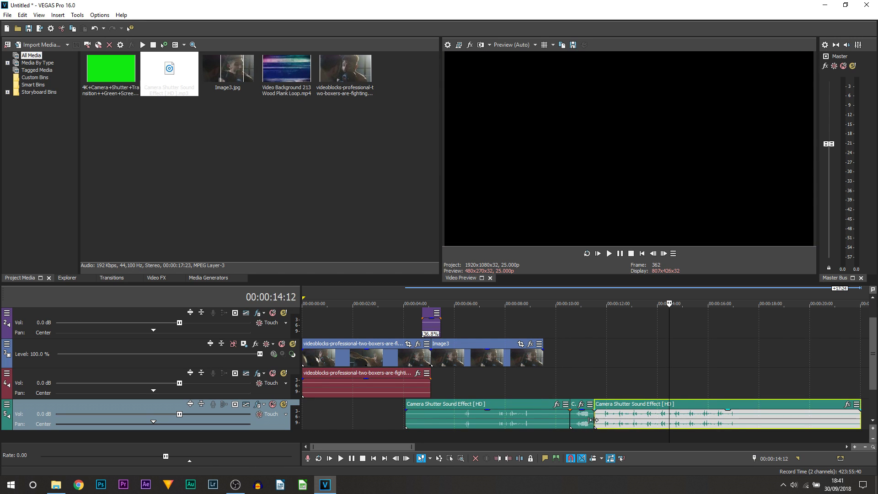
key("Delete")
left_click(536, 425)
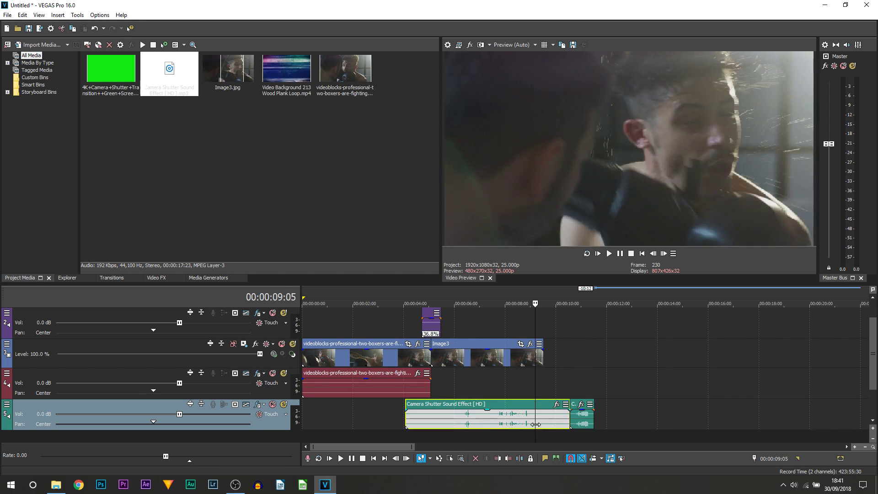
key("Delete")
Step: Line the shutter click up under the transition near 4:18, fine-tuning it by playback
left_click_drag(584, 425, 433, 417)
left_click(427, 421)
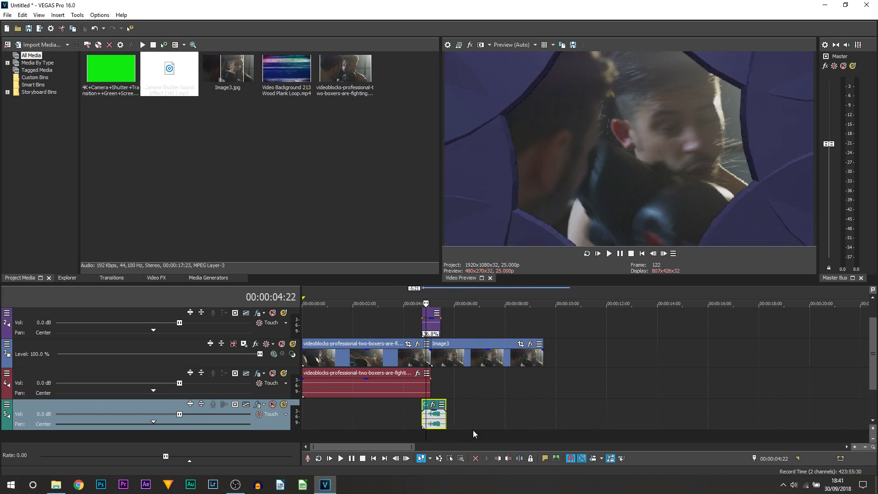
scroll(473, 430, "up", 5)
left_click_drag(619, 429, 603, 427)
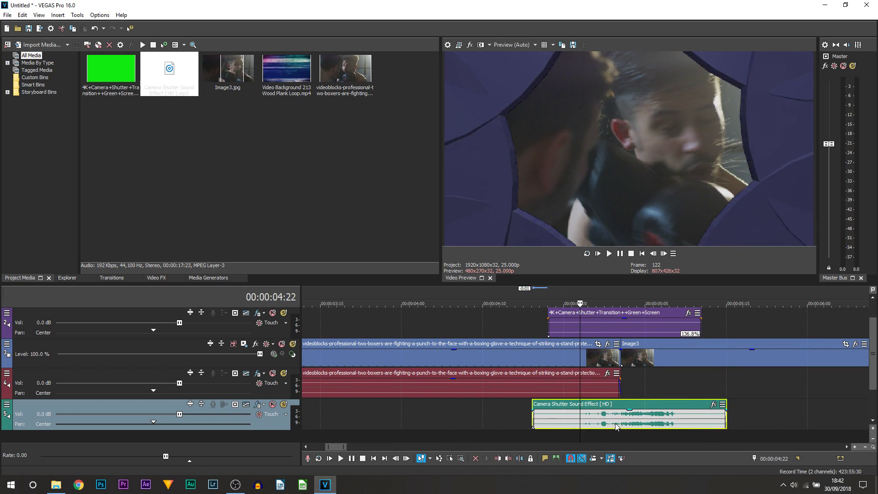
left_click(507, 408)
key("space")
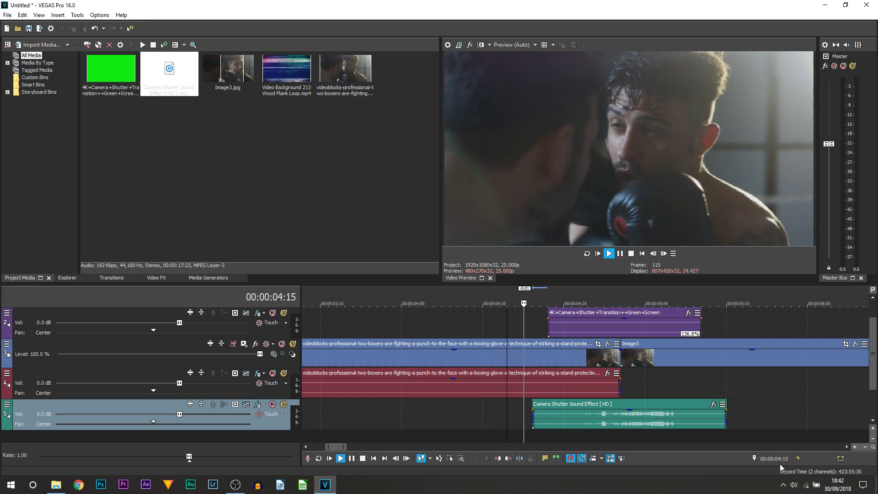
key("space")
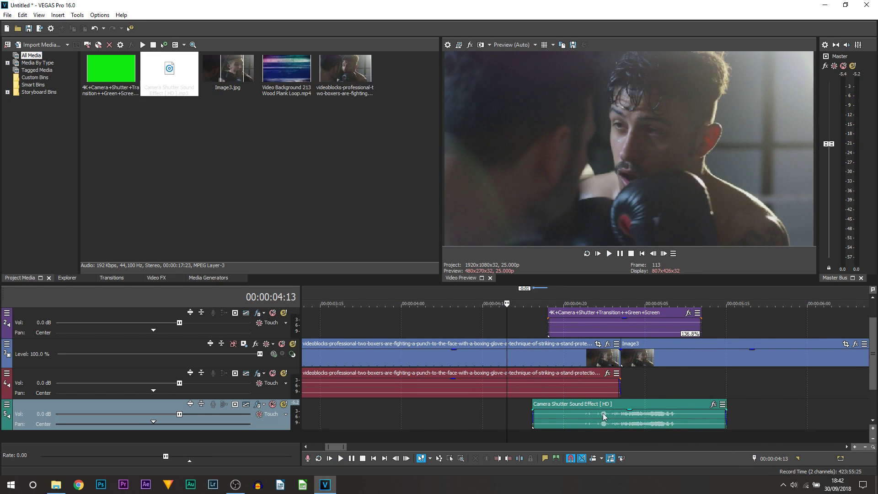
left_click(603, 422)
left_click_drag(602, 422, 606, 422)
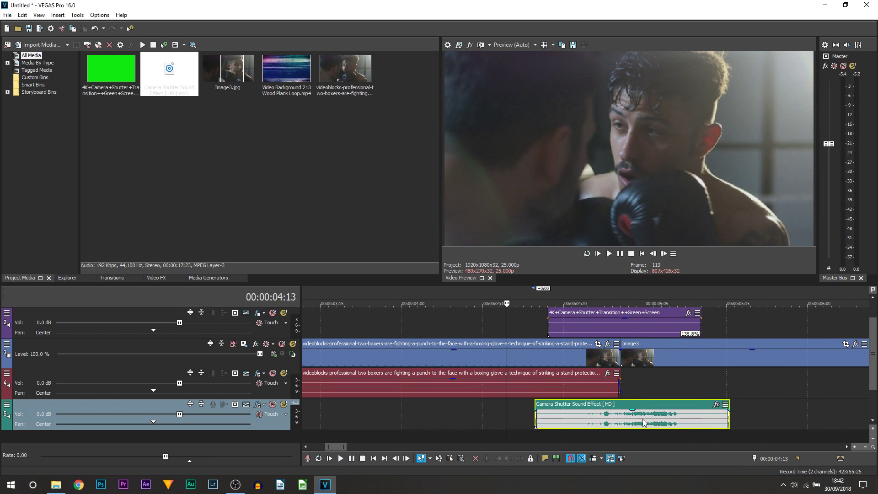
key("space")
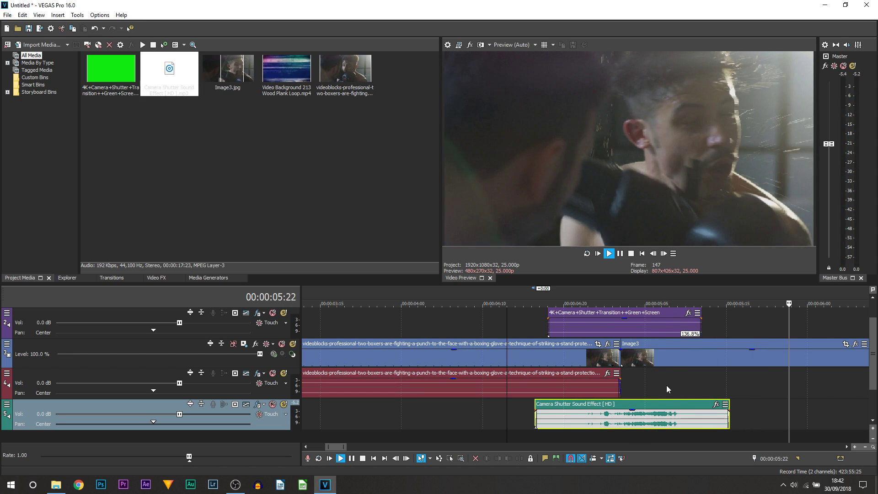
key("space")
scroll(624, 357, "down", 10)
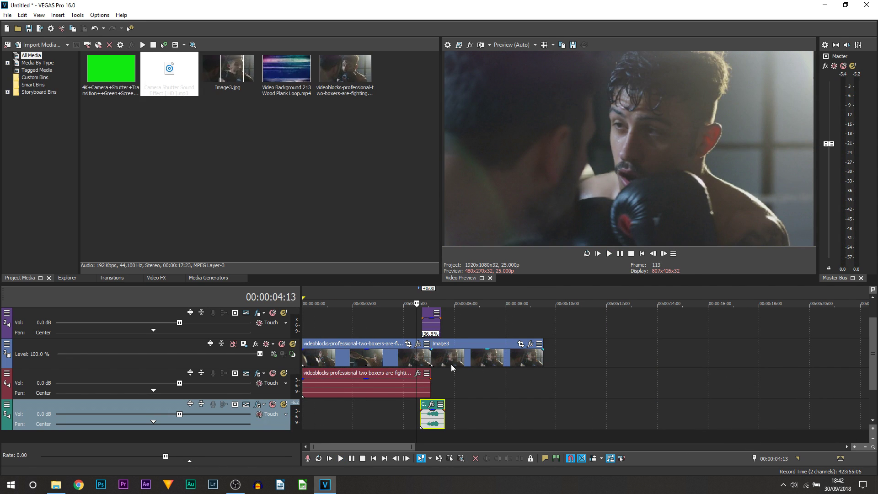
Step: Insert an empty video track beneath the Image3 track
left_click(431, 357)
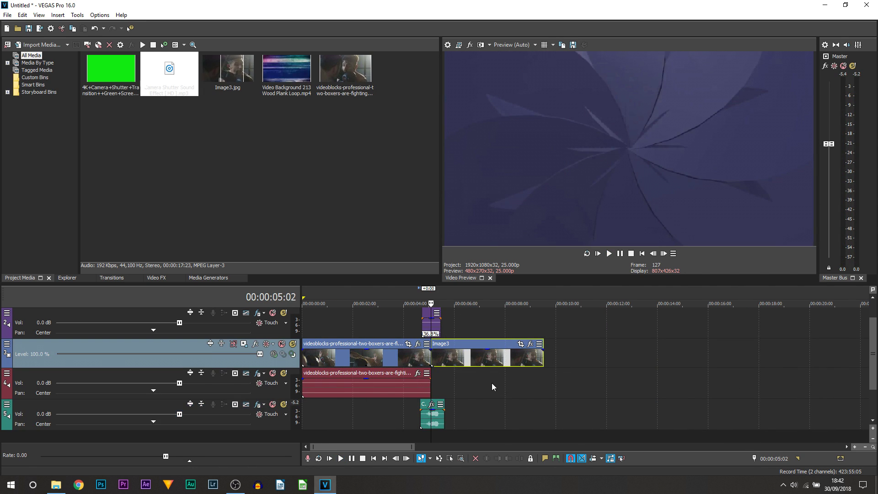
mouse_move(462, 362)
left_mouse_down()
mouse_move(486, 359)
mouse_move(448, 360)
left_mouse_up()
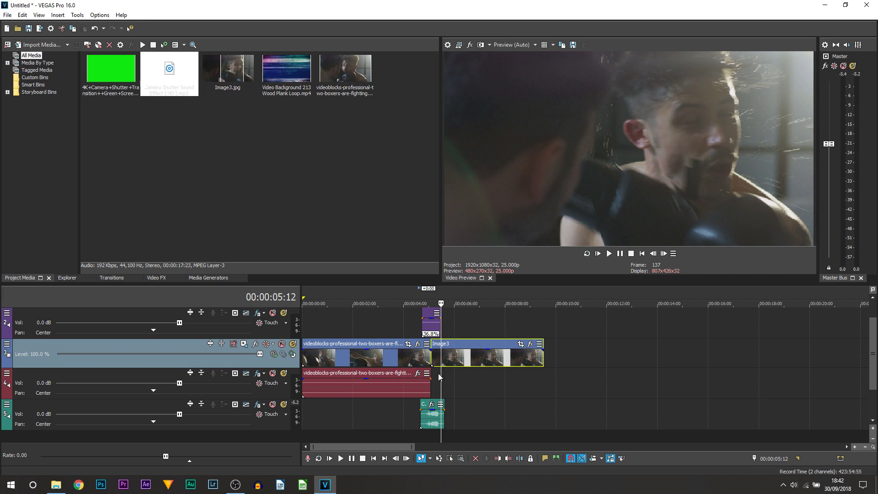
right_click(265, 361)
left_click(302, 238)
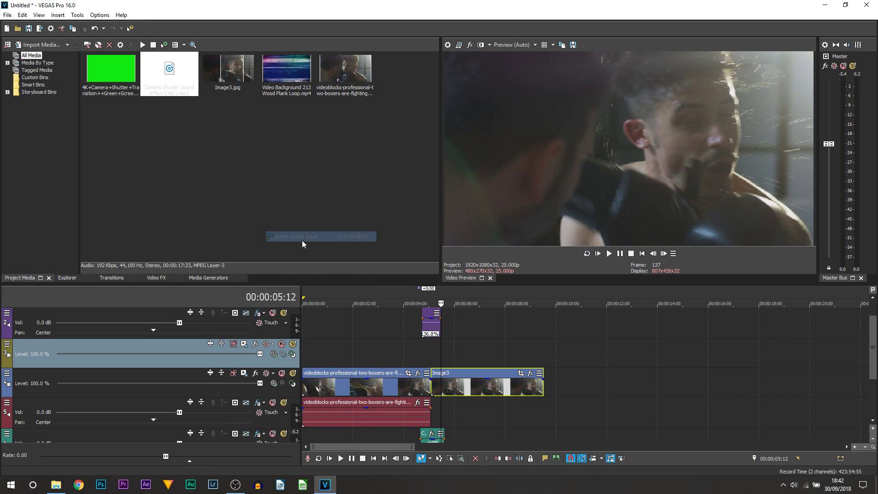
left_click_drag(169, 342, 304, 385)
Step: Place the Video Background 213 Wood Plank Loop on the new track from the cut
scroll(574, 375, "down", 5)
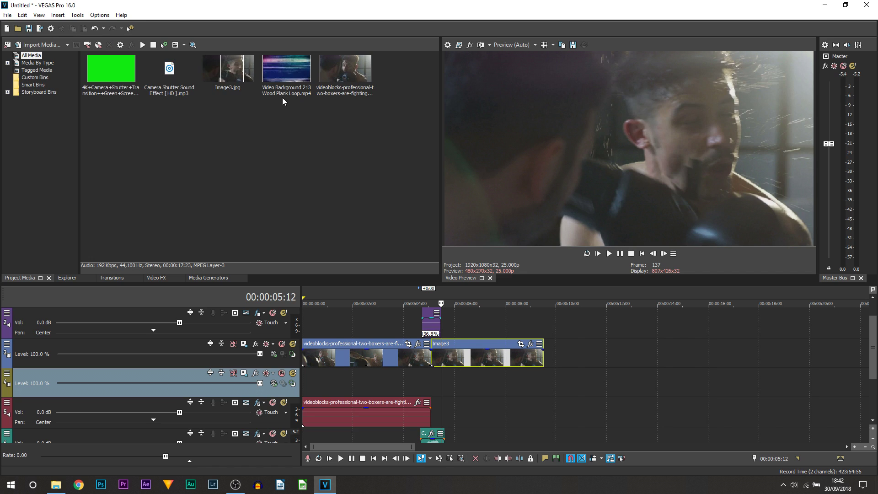
left_click_drag(283, 94, 286, 88)
left_click_drag(347, 204, 432, 381)
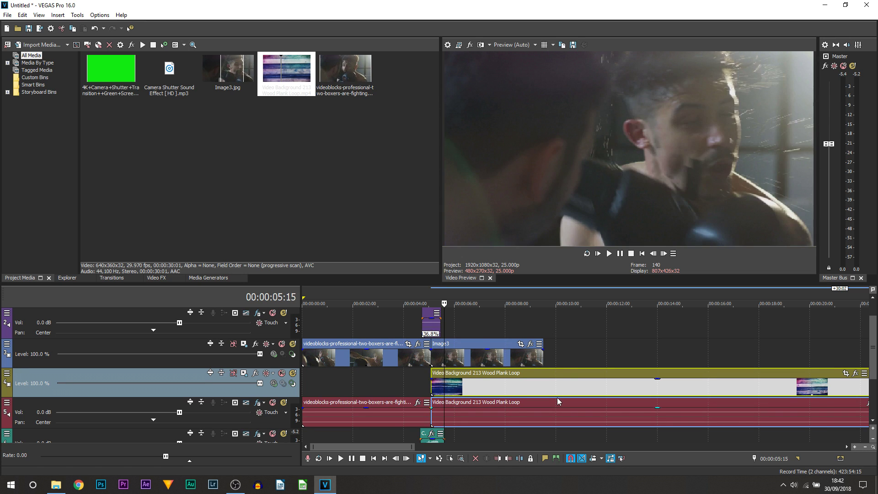
left_click(556, 397)
left_click(542, 391)
left_click(578, 390)
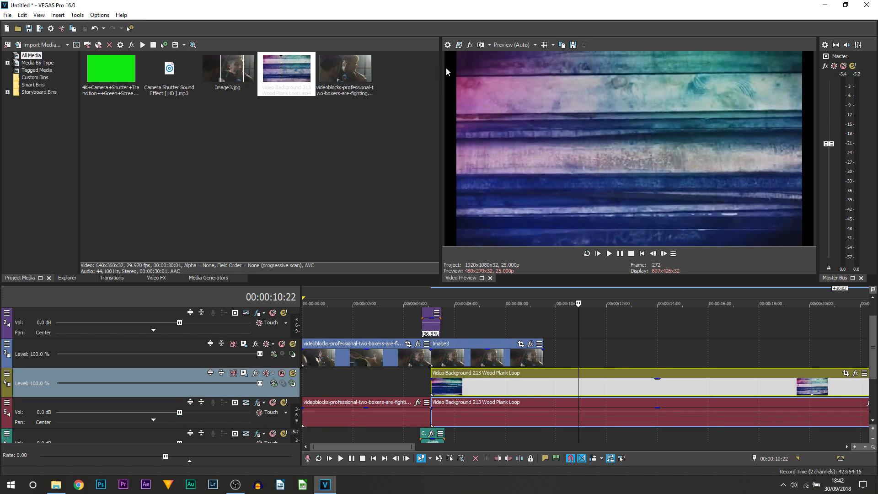
Step: Uncheck Maintain aspect ratio in the Wood Plank clip's Properties so it fills the frame
right_click(566, 389)
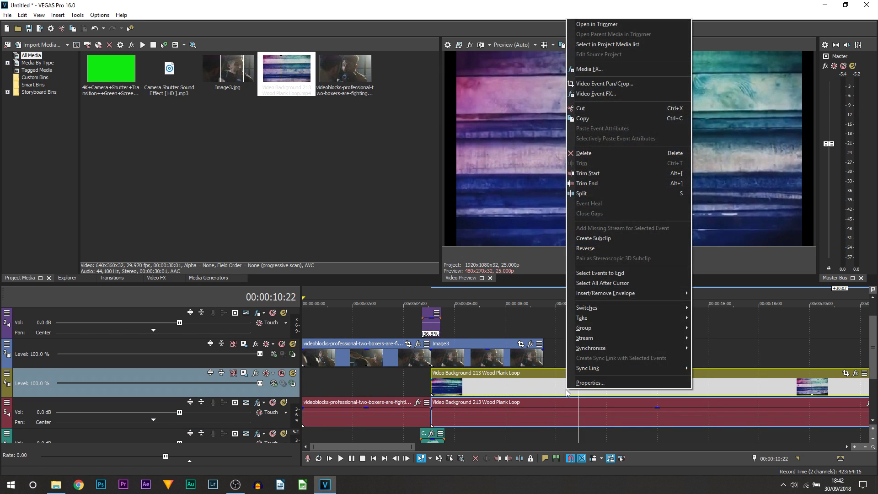
left_click(579, 386)
left_click(389, 149)
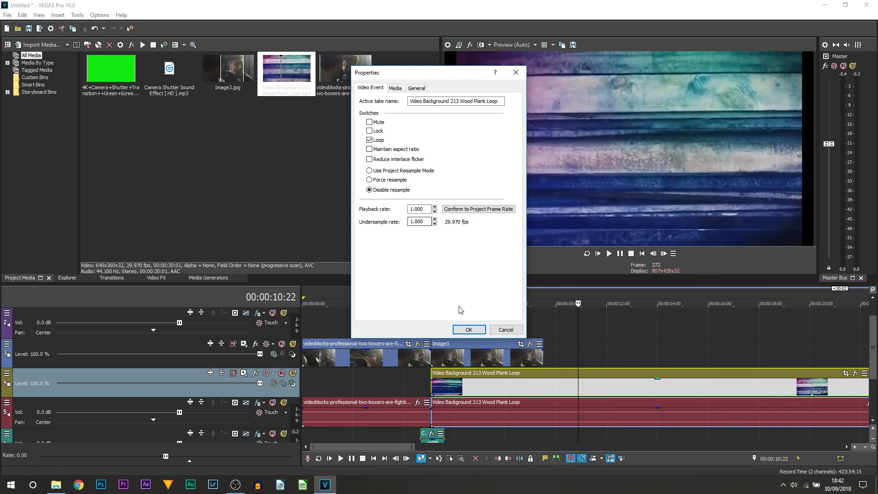
left_click(462, 329)
left_click(432, 356)
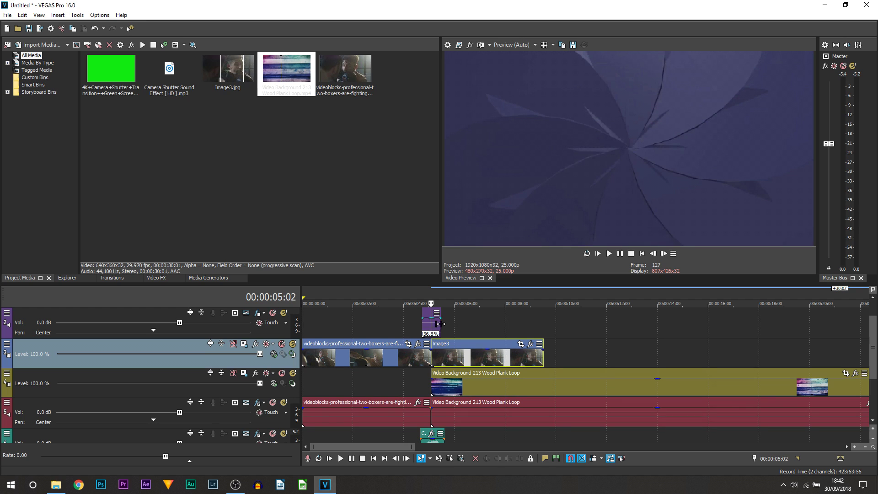
Step: Open Event Pan/Crop for Image3, lengthen the still, and move to about 2 seconds in
left_click(453, 362)
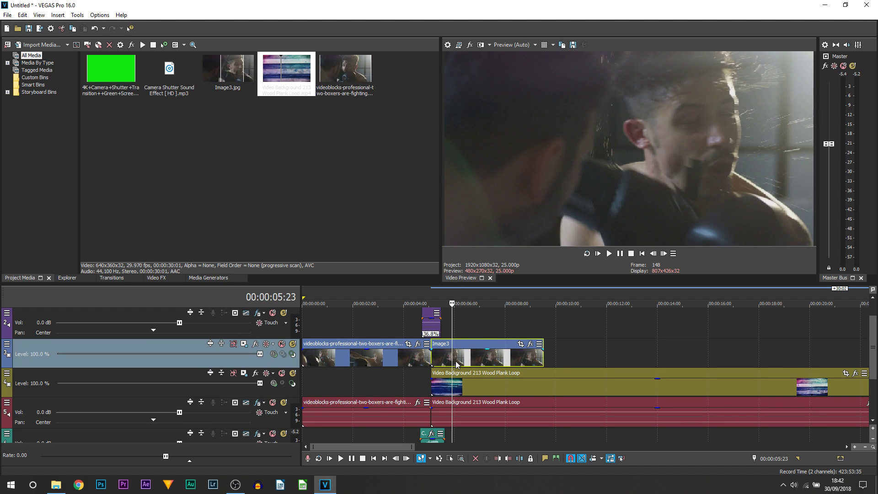
left_click(521, 344)
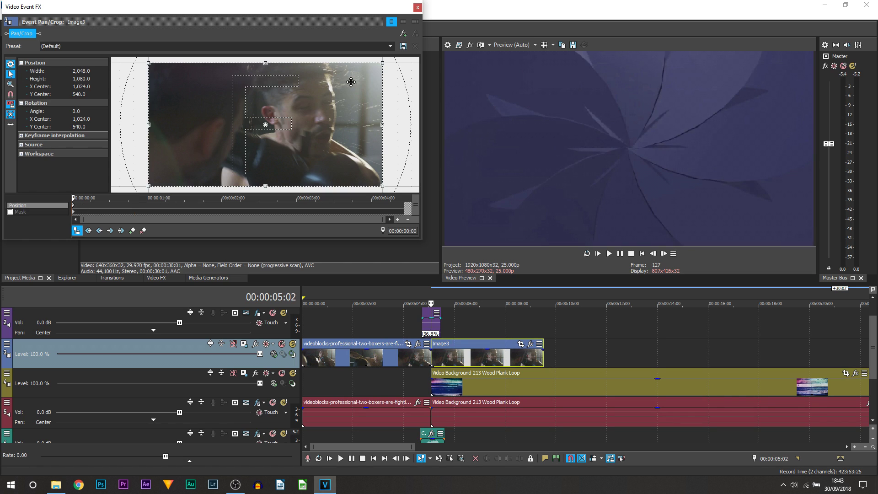
left_click(224, 205)
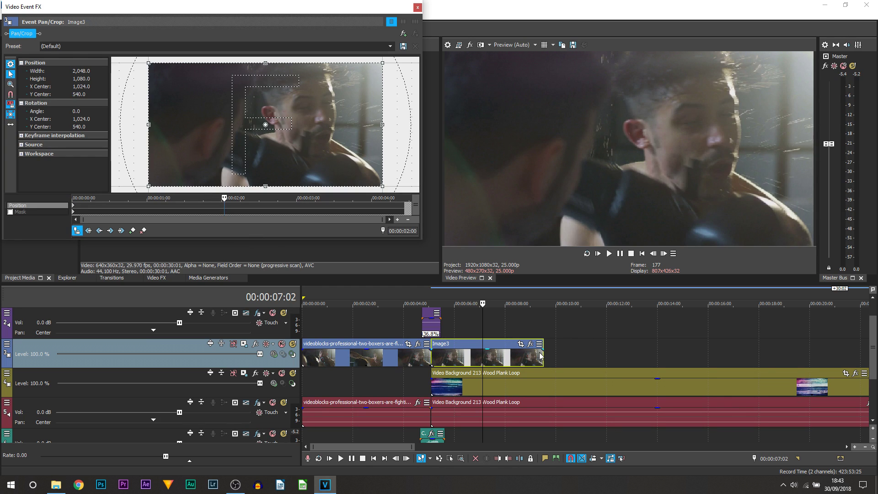
left_click_drag(541, 355, 578, 356)
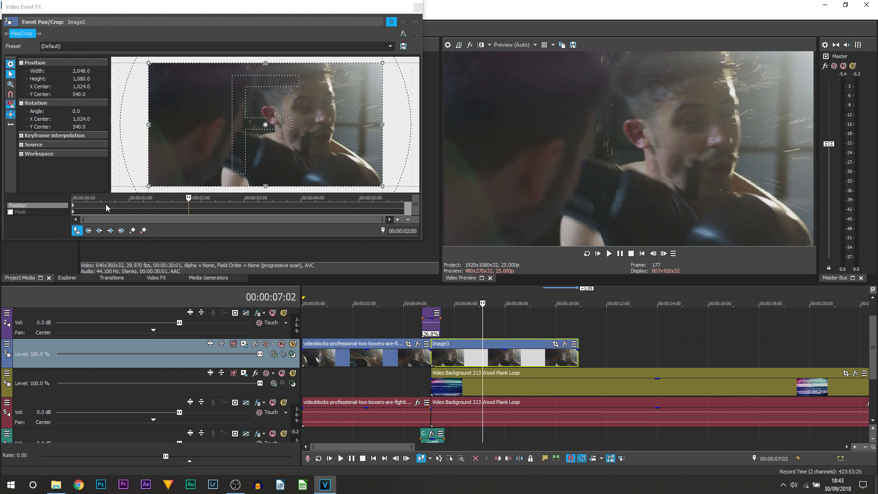
left_click(78, 231)
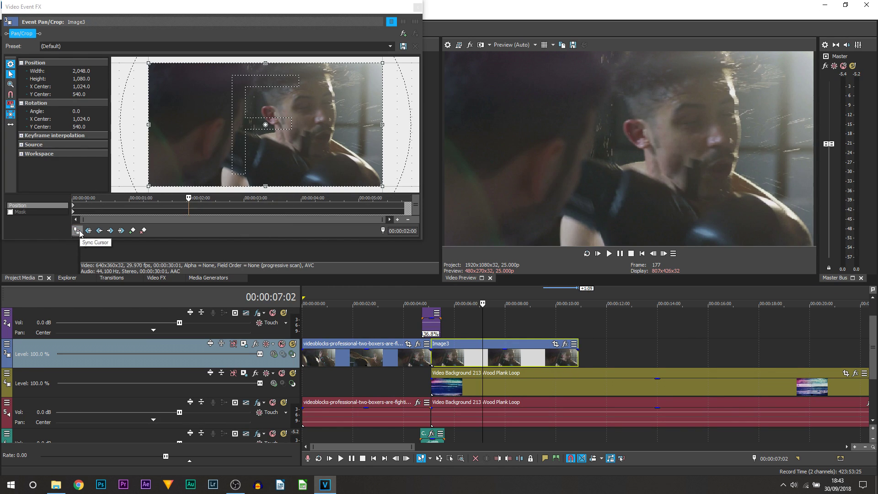
left_click(77, 231)
left_click_drag(189, 204, 90, 206)
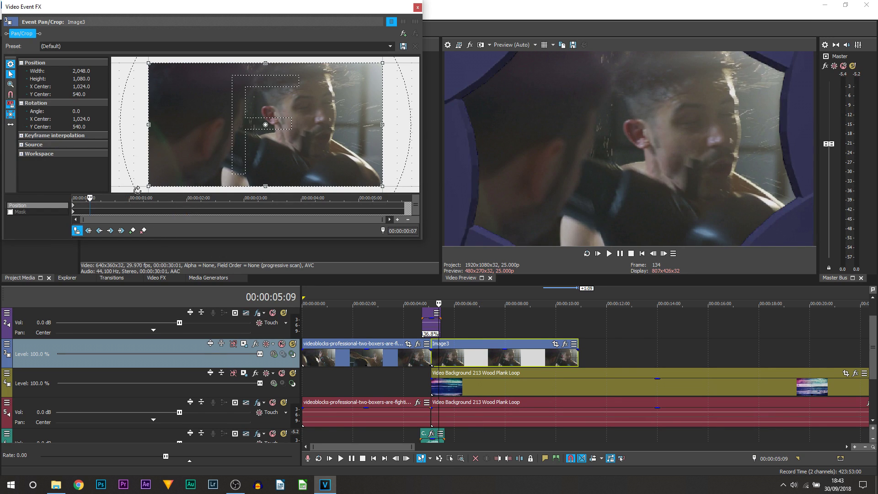
left_click_drag(131, 207, 193, 204)
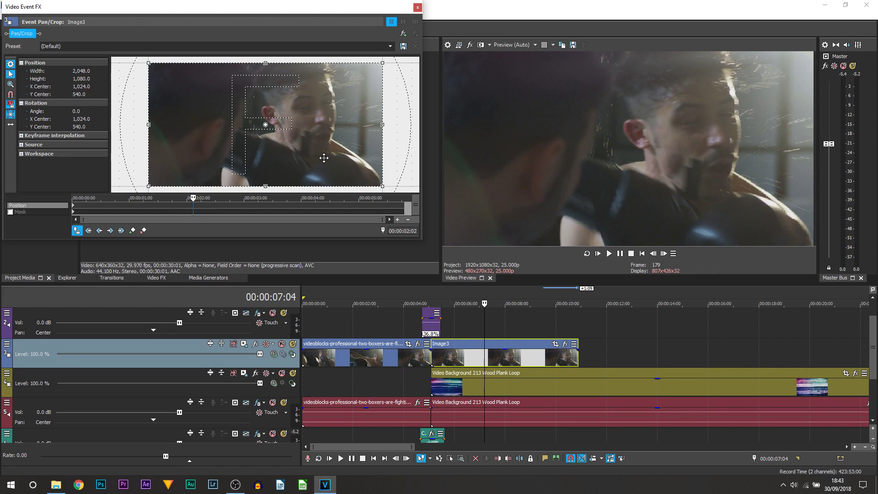
Step: Enlarge the Pan/Crop frame to shrink Image3 and set Rotation Angle to 9.4
left_click_drag(379, 184, 514, 257)
scroll(355, 160, "down", 5)
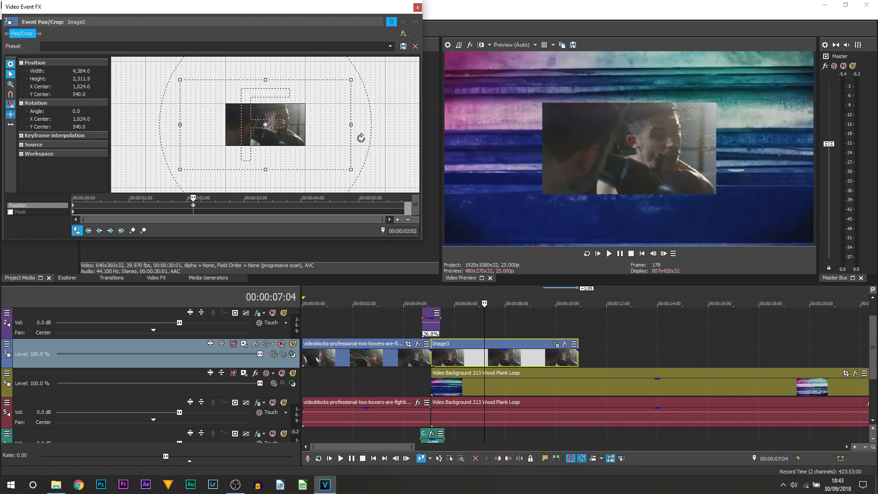
left_click_drag(361, 137, 367, 157)
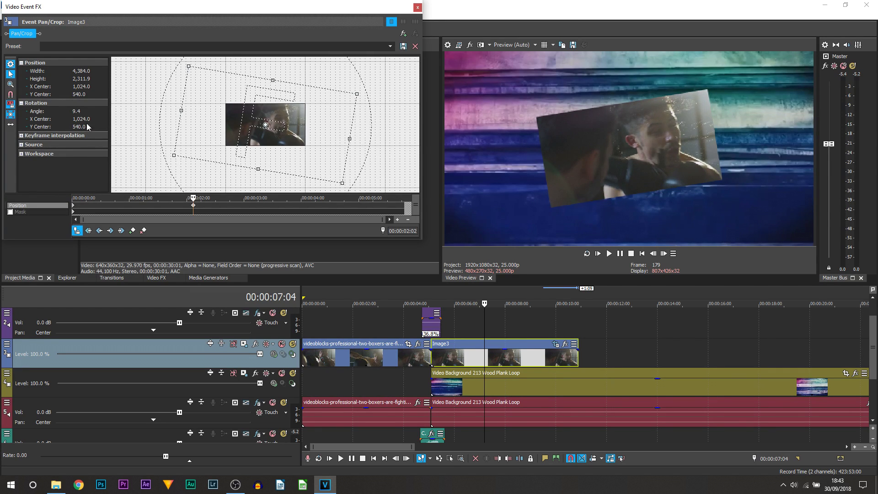
left_click(38, 105)
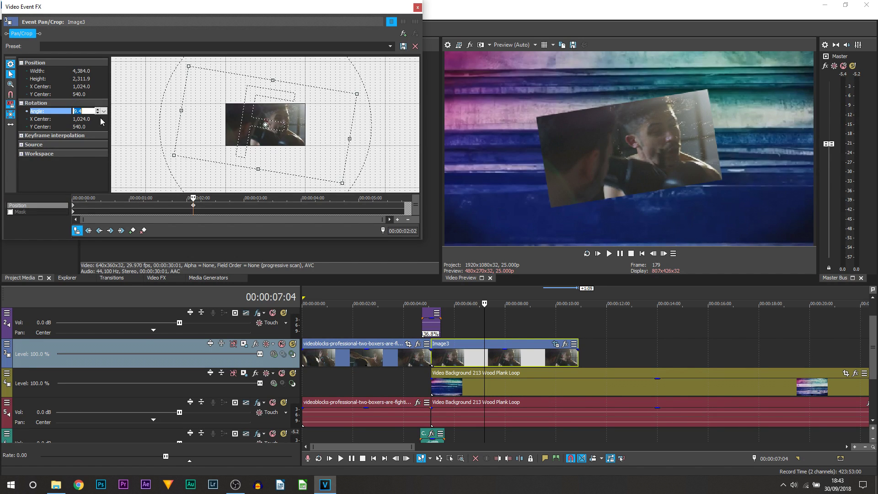
left_click(259, 131)
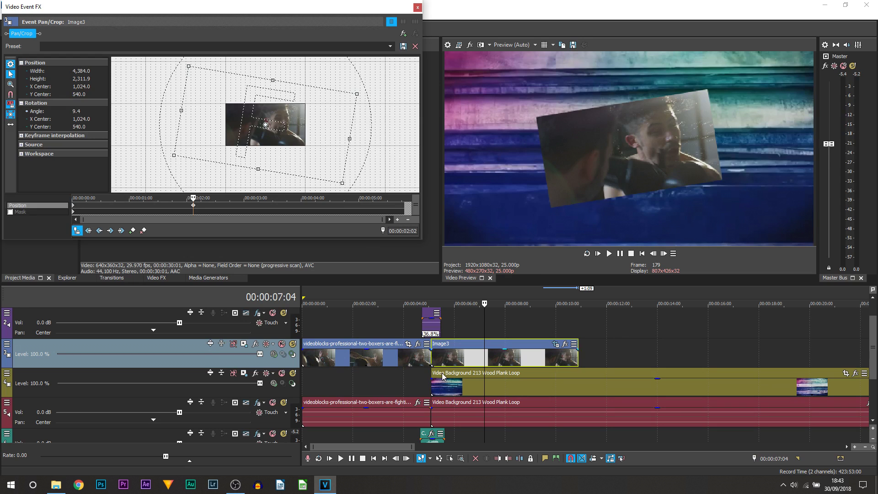
left_click(408, 395)
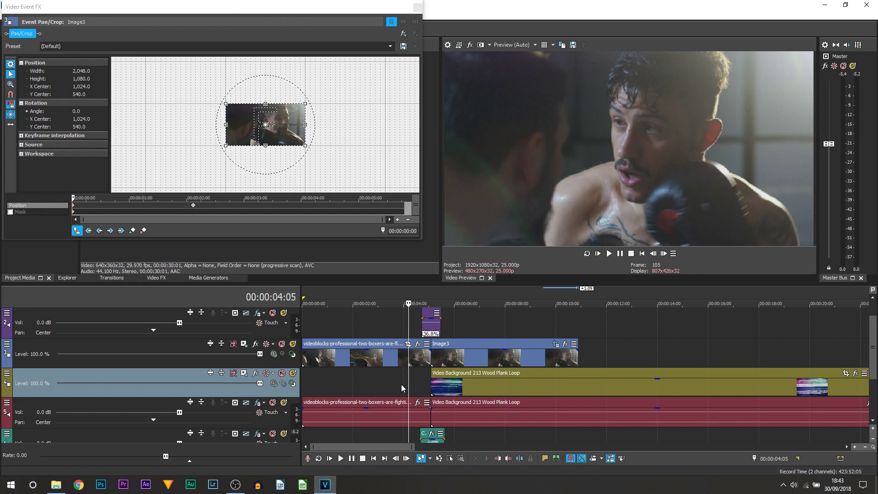
Step: Play back the Image3 freeze and 9.4° tilt, then resize and close the Video Event FX window
key("space")
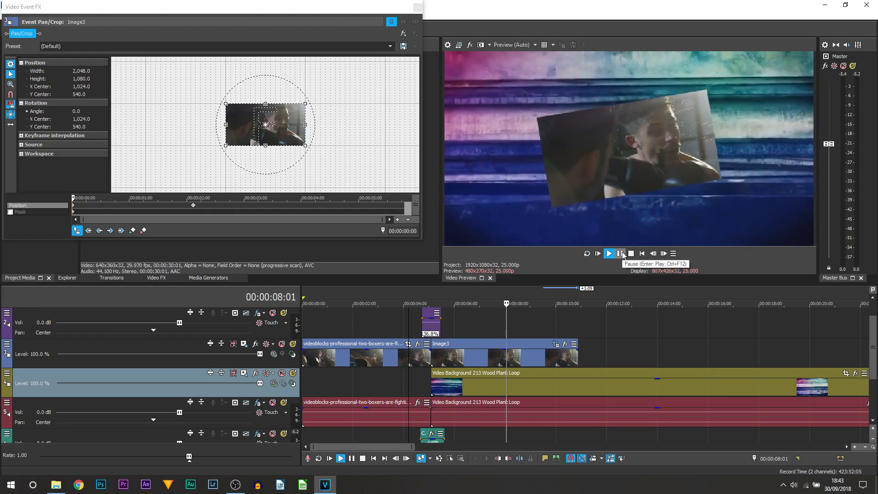
left_click(620, 253)
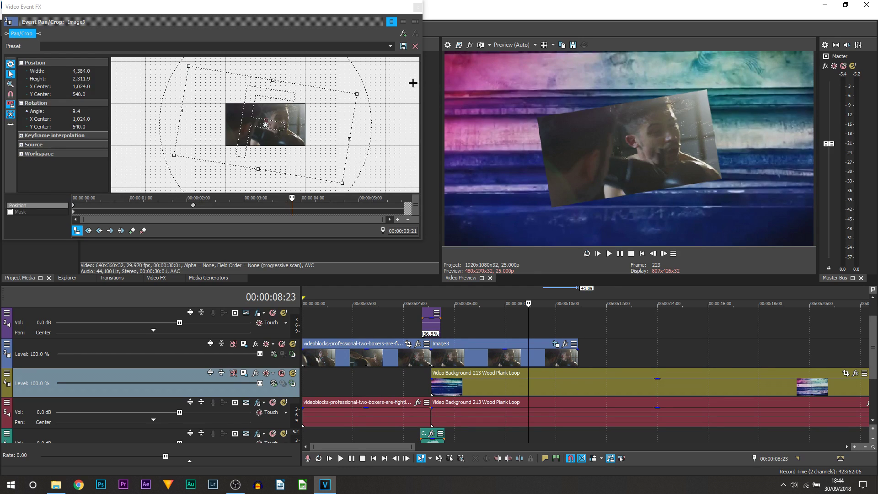
left_click(422, 109)
left_click_drag(424, 106, 440, 109)
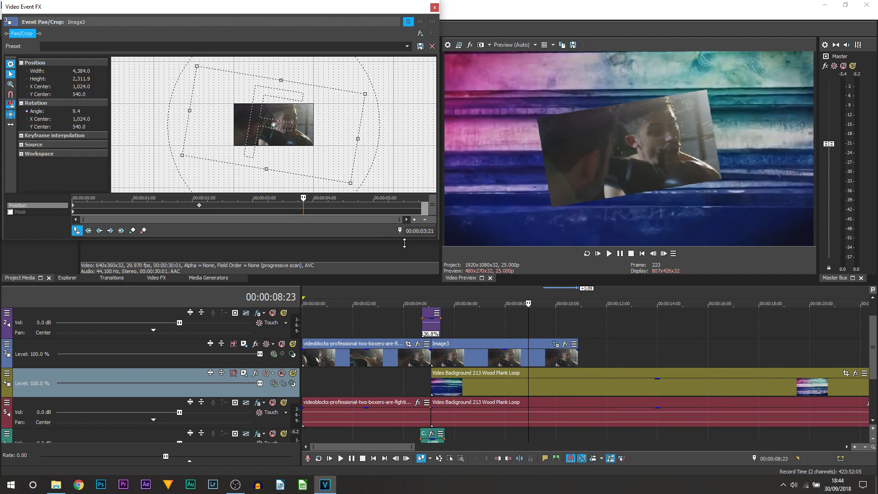
left_click_drag(405, 246, 415, 287)
left_click(415, 288)
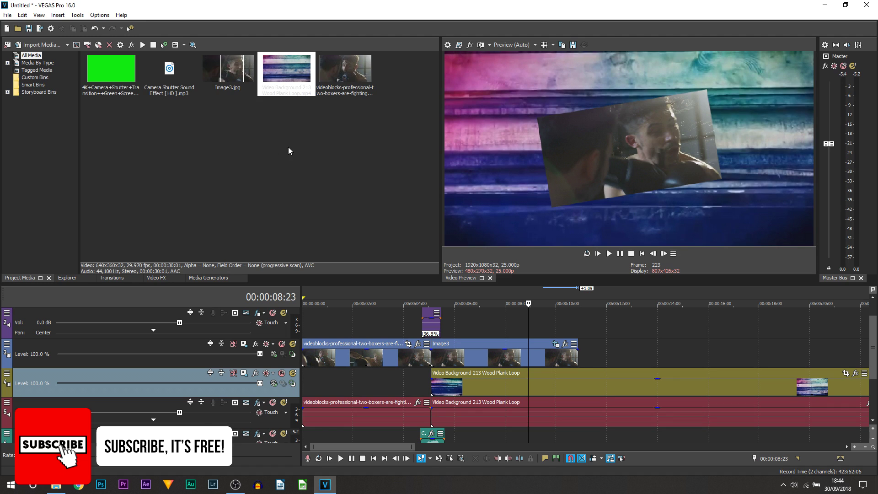
Step: Apply the S_Shake Text Float preset to Image3 and raise its Phase slightly
left_click(156, 278)
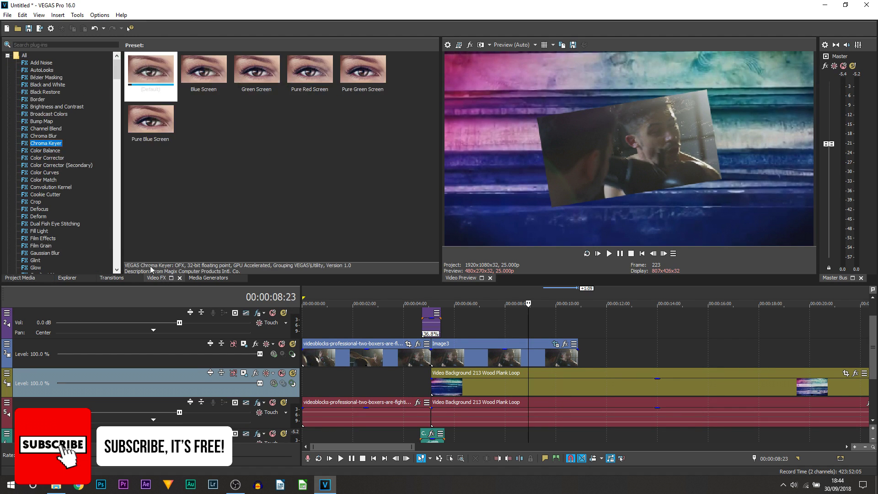
scroll(47, 213, "down", 1)
scroll(48, 213, "down", 20)
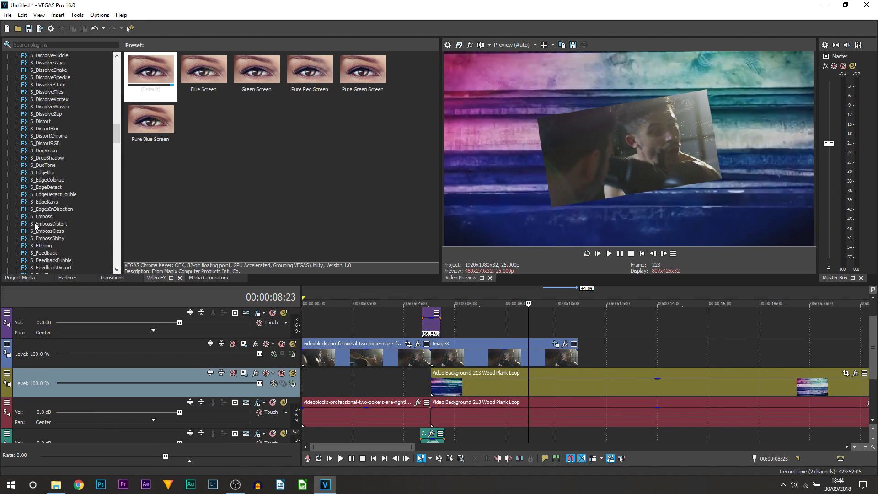
scroll(40, 226, "down", 20)
left_click(41, 144)
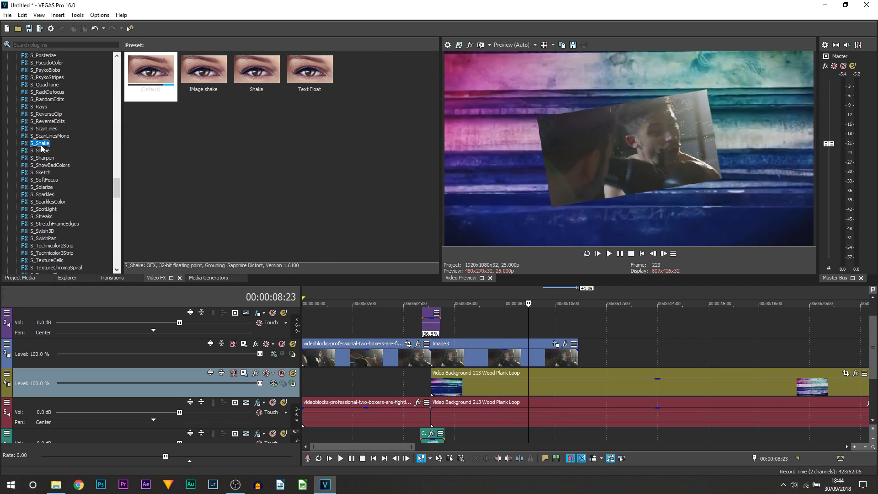
left_click(307, 83)
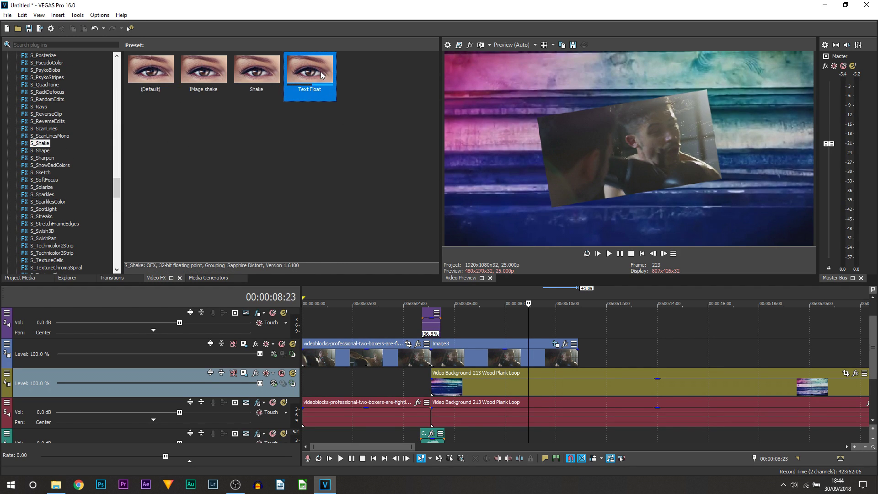
mouse_move(502, 347)
left_mouse_down()
mouse_move(495, 360)
mouse_move(503, 360)
left_mouse_up()
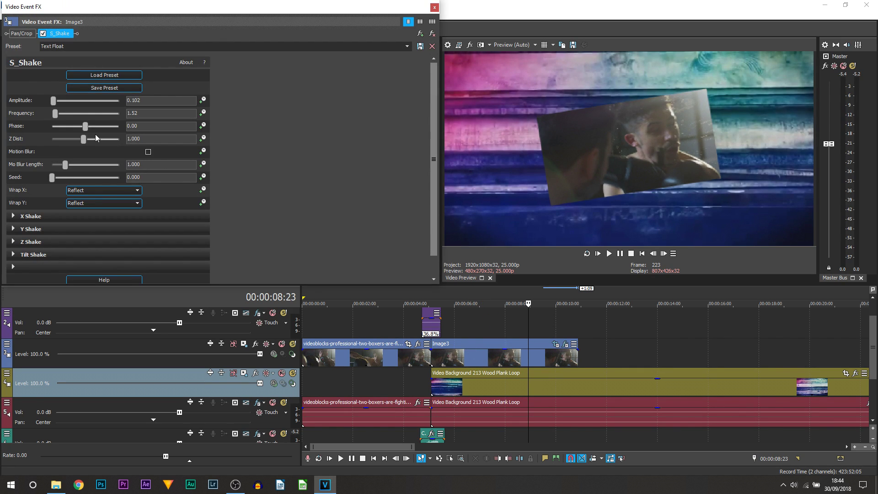
left_click_drag(85, 132, 89, 133)
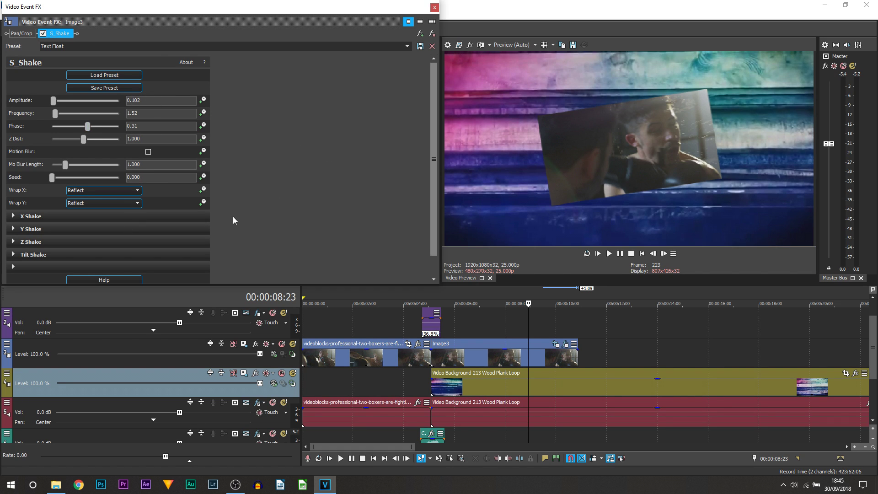
left_click(434, 8)
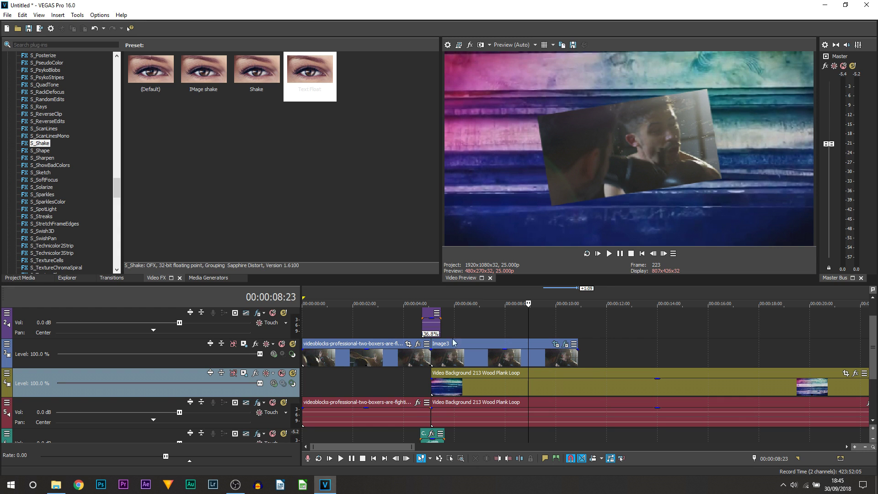
Step: Play back the wobbling screenshot, then reopen Image3's Pan/Crop settings
left_click(428, 361)
key("space")
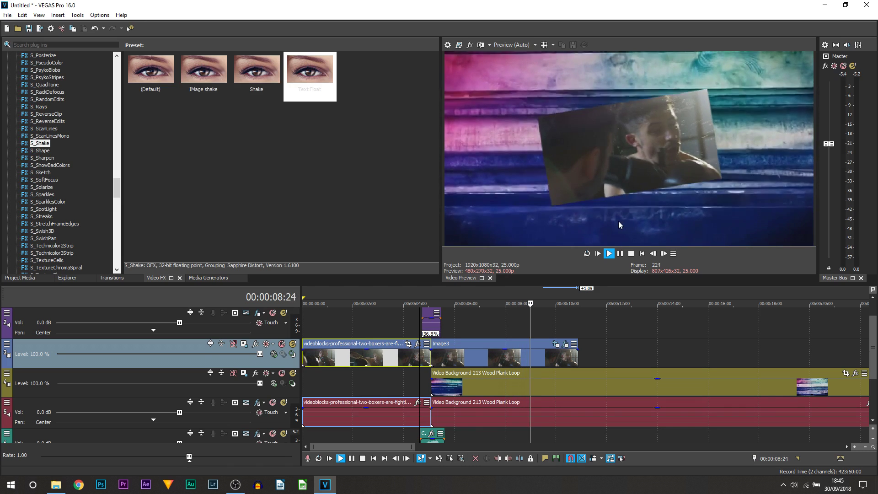
left_click(618, 255)
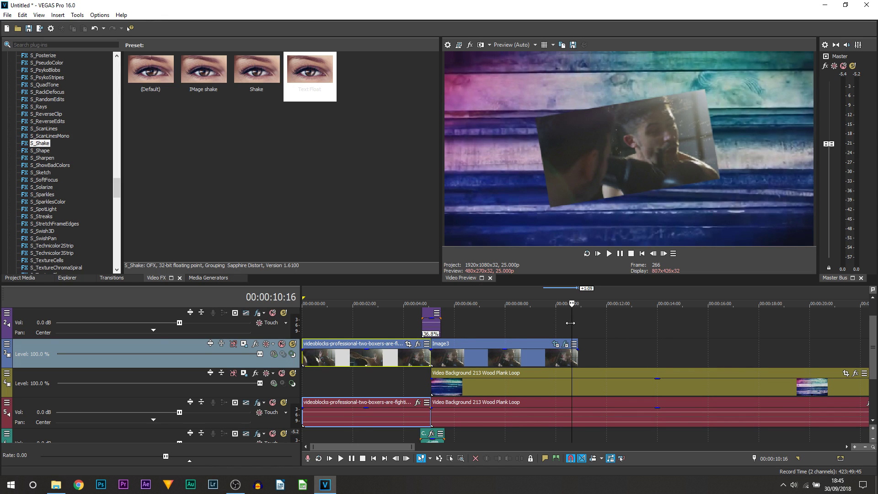
left_click(556, 343)
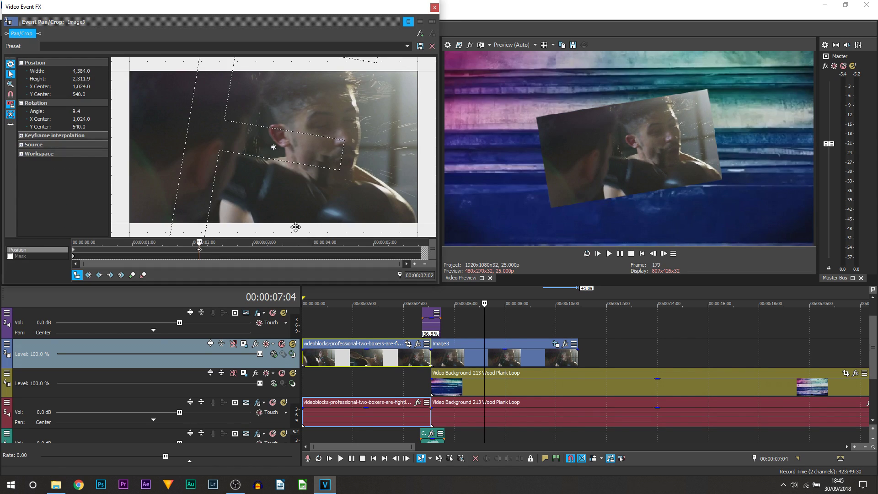
Step: Add Pan/Crop keyframes at 3:03 and 4:01 swinging the tilt to -7.7° and sliding sideways
scroll(295, 227, "down", 4)
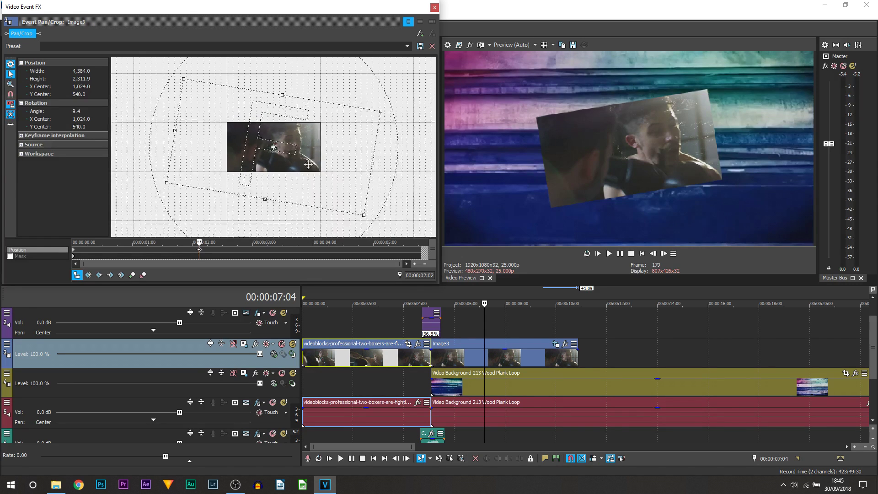
scroll(308, 165, "down", 1)
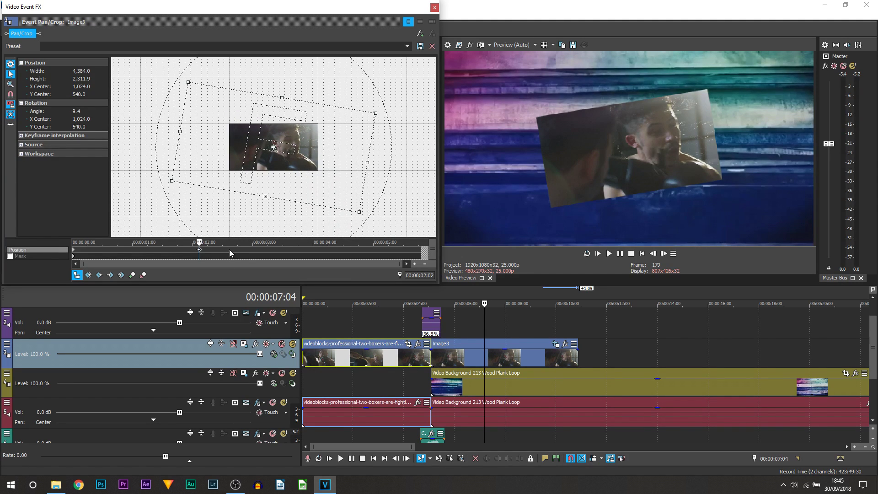
left_click_drag(230, 249, 263, 255)
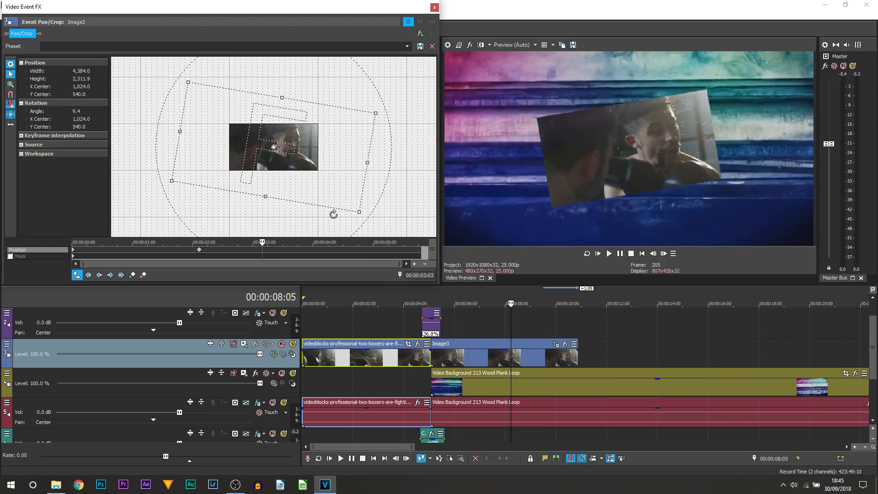
left_click_drag(303, 218, 332, 215)
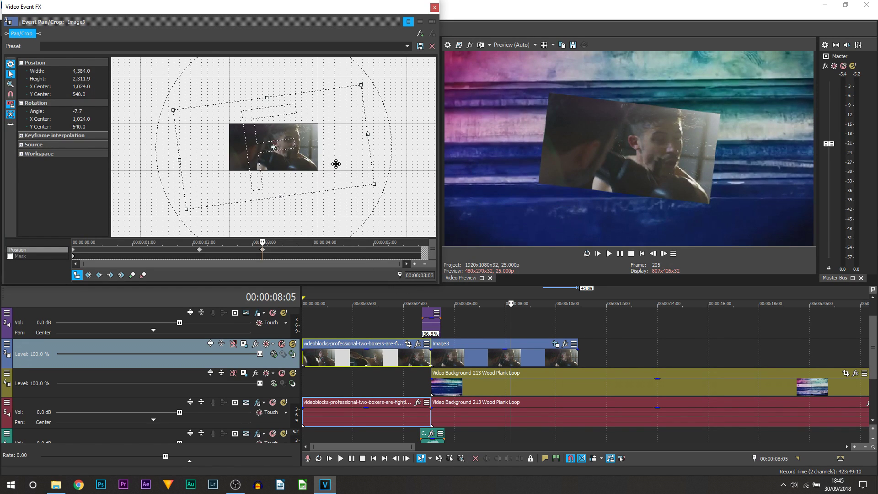
left_click_drag(337, 164, 345, 165)
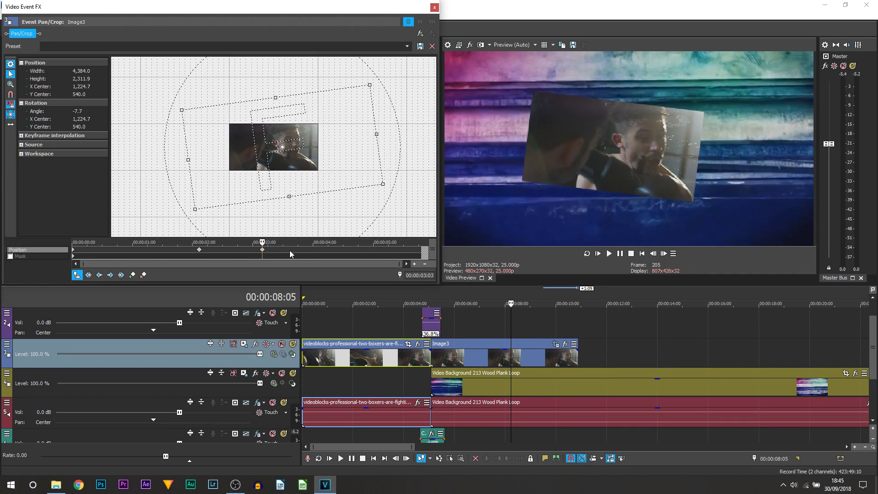
left_click(317, 250)
left_click_drag(343, 155, 334, 173)
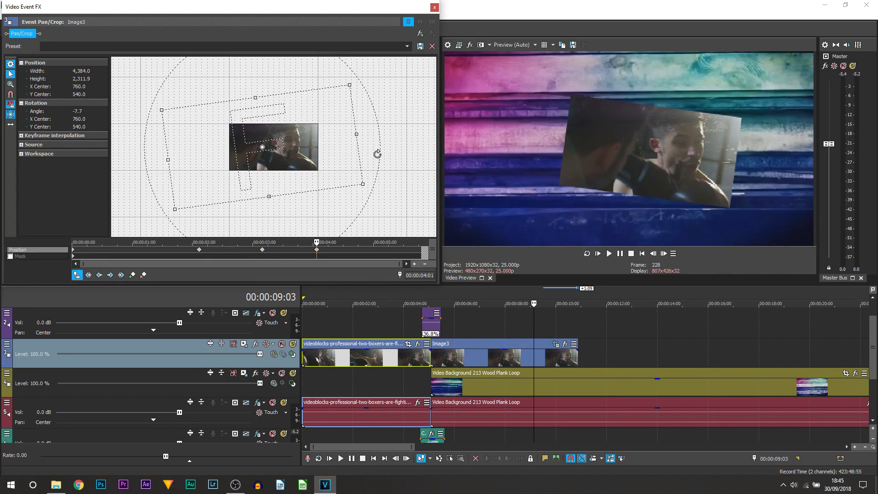
left_click_drag(378, 153, 375, 181)
Step: Give the 3:03 keyframe Slow easing and close Pan/Crop
left_click(198, 250)
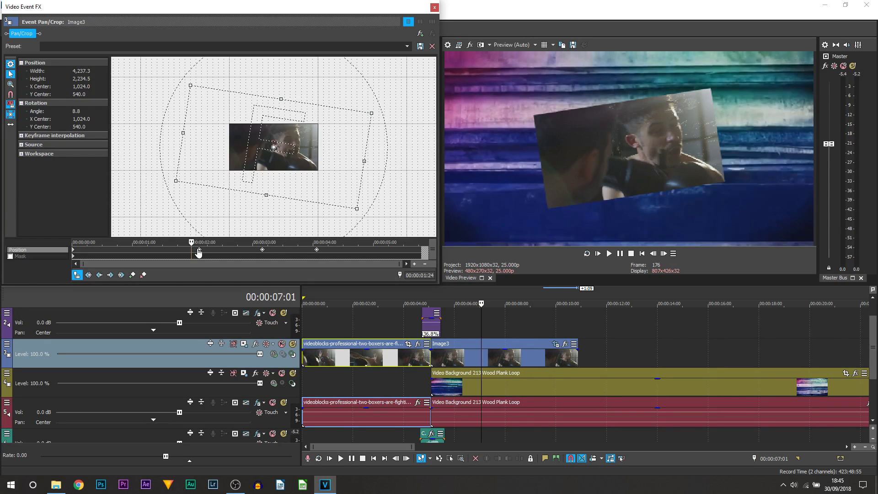
right_click(262, 250)
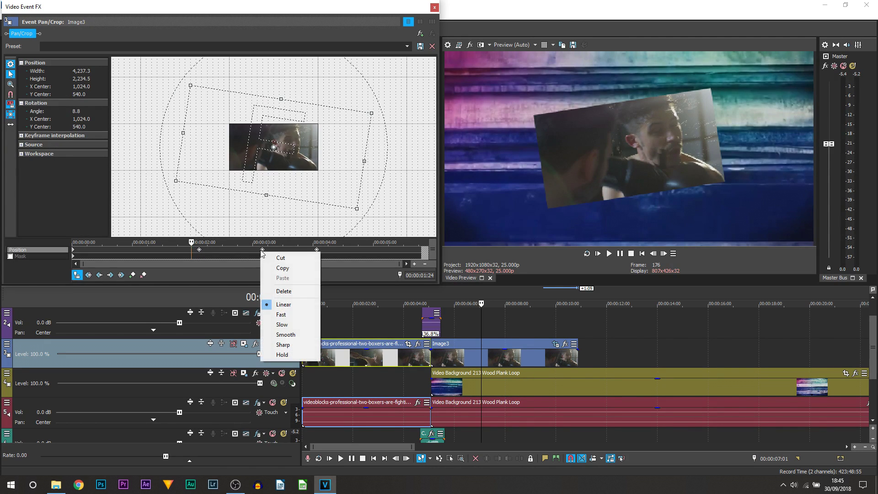
left_click(298, 326)
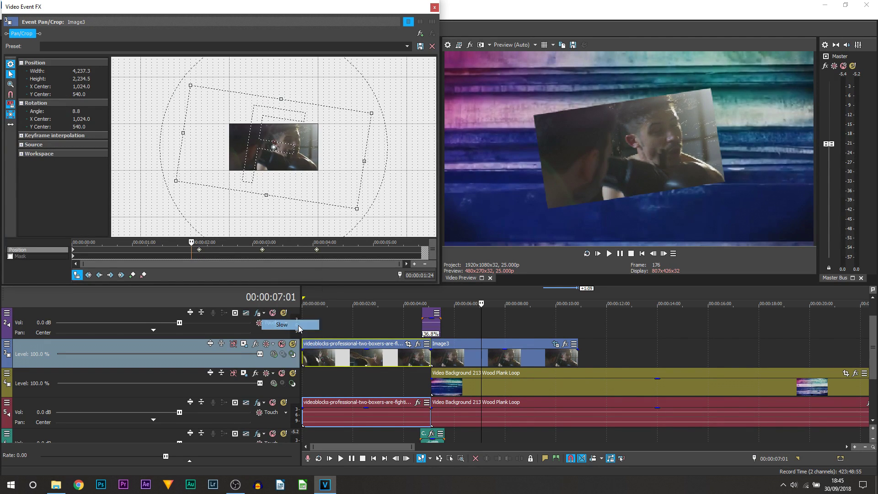
left_click(434, 7)
Step: Play back the animated freeze sequence from just before the freeze
left_click(416, 393)
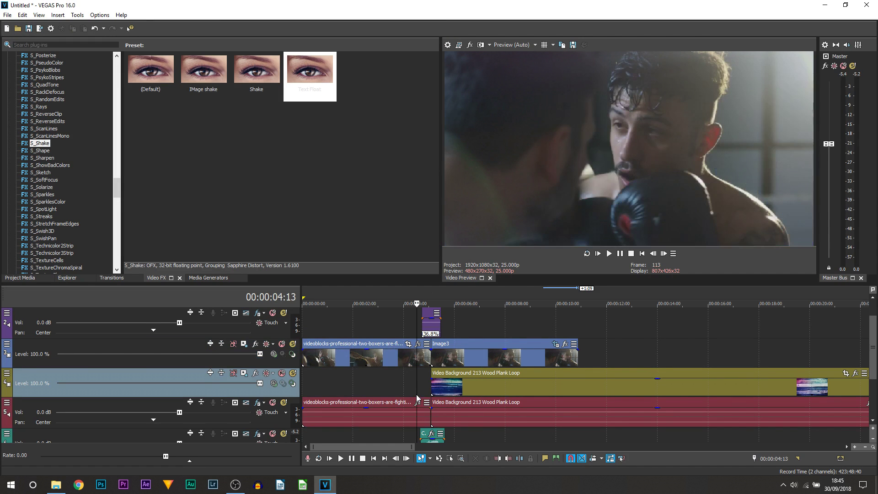
key("space")
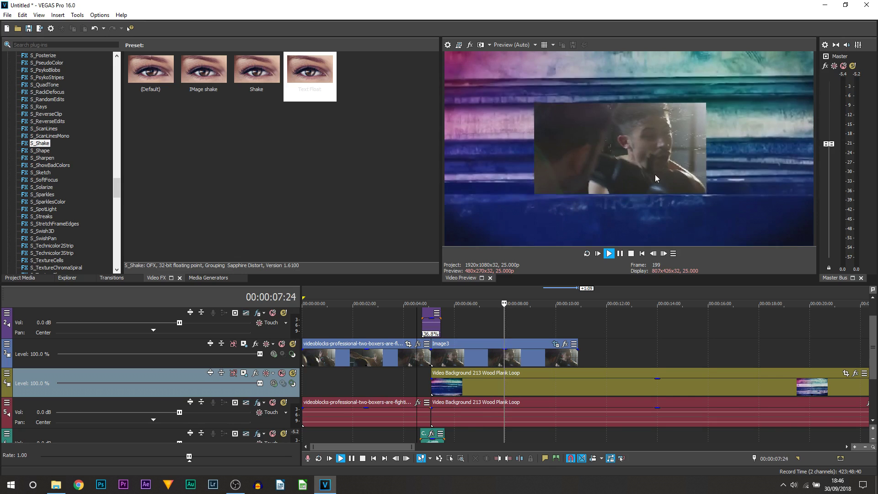
left_click(620, 253)
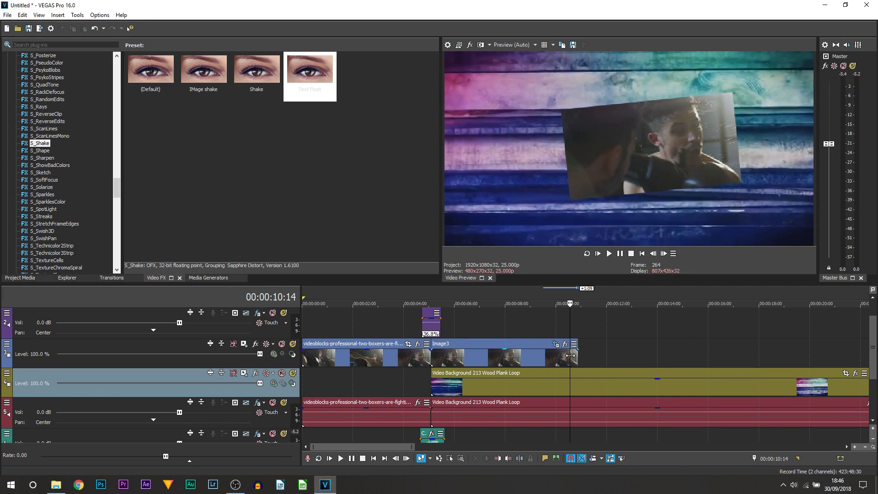
Step: Split the Wood Plank background on tracks 4 and 5 at about 11:12 and delete the rest
left_click_drag(570, 356, 577, 357)
left_click(577, 387)
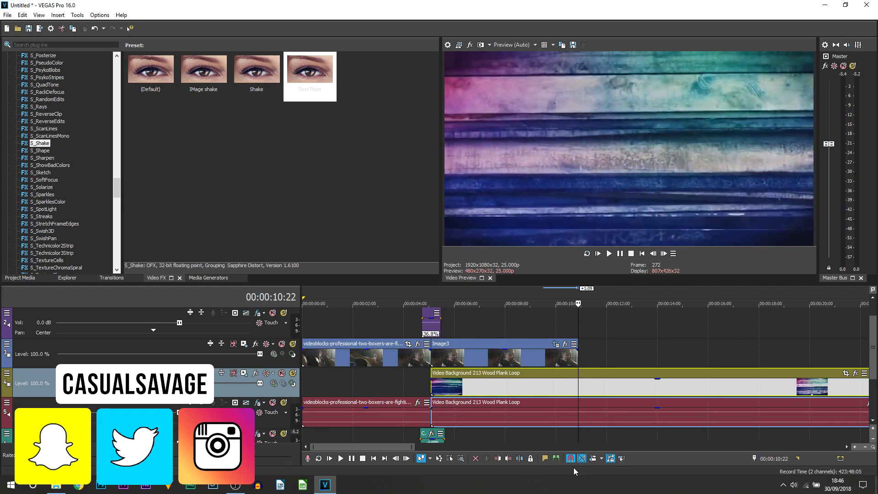
key("s")
left_click(595, 389)
scroll(672, 376, "down", 2)
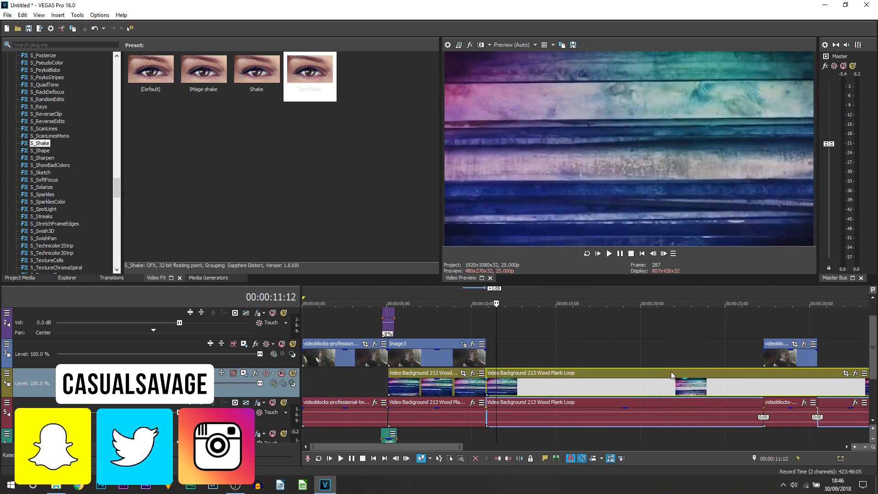
key("Delete")
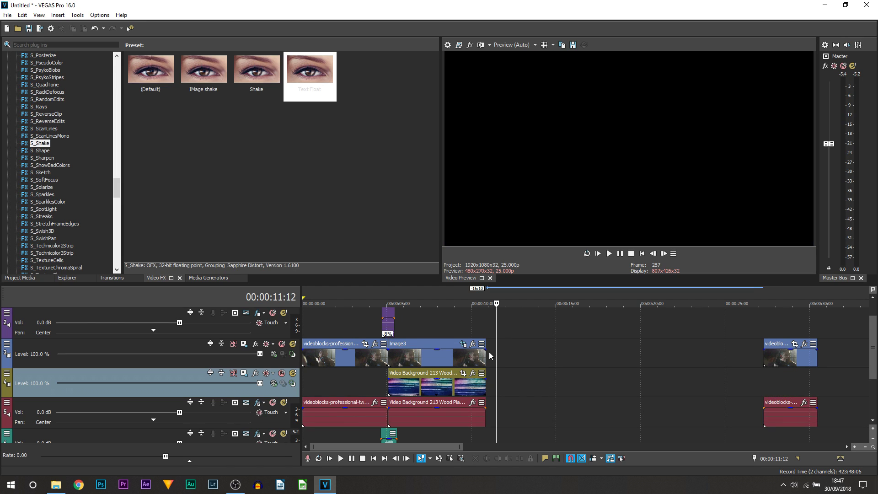
Step: Restore Image3's crop to the full untilted frame at a final 5:18 keyframe
left_click(465, 356)
left_click(464, 344)
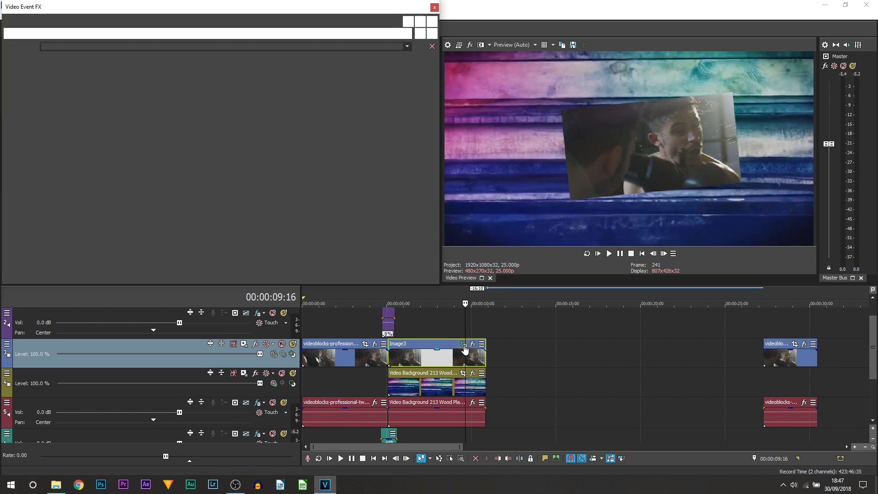
left_click_drag(354, 254, 424, 253)
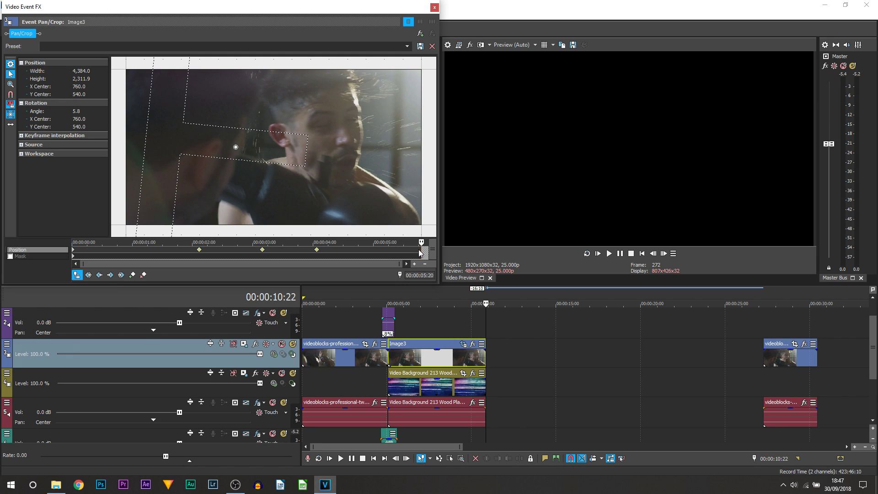
left_click_drag(419, 253, 417, 255)
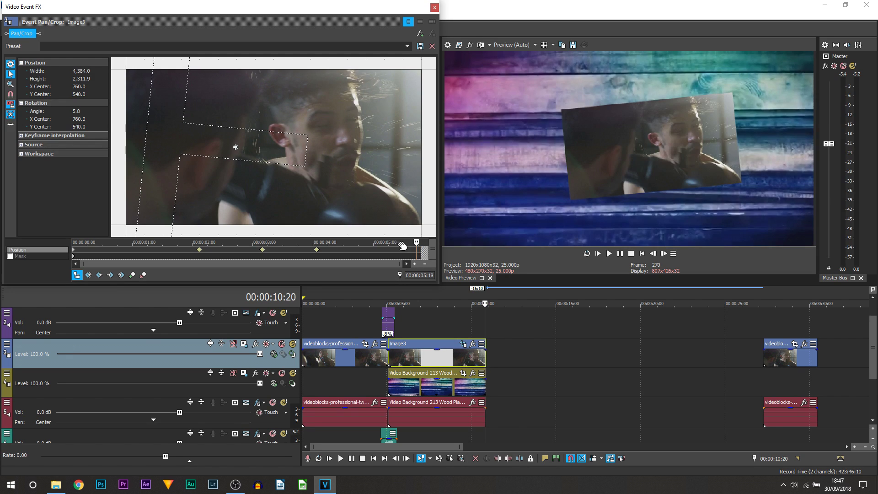
right_click(261, 123)
left_click(292, 128)
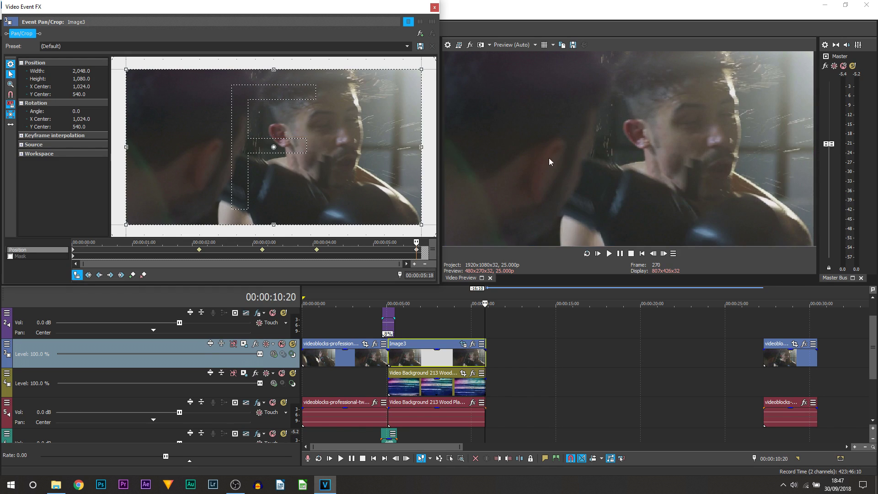
Step: Give the last keyframe Slow easing and close Pan/Crop
right_click(416, 250)
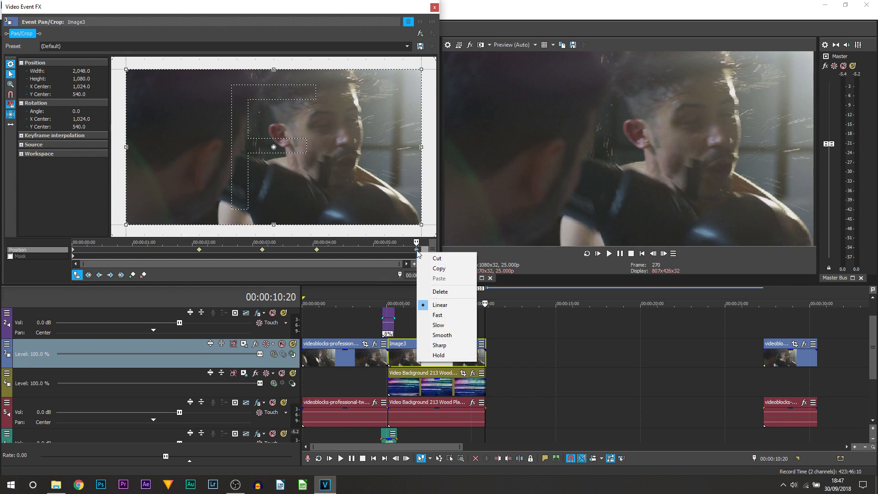
left_click(464, 329)
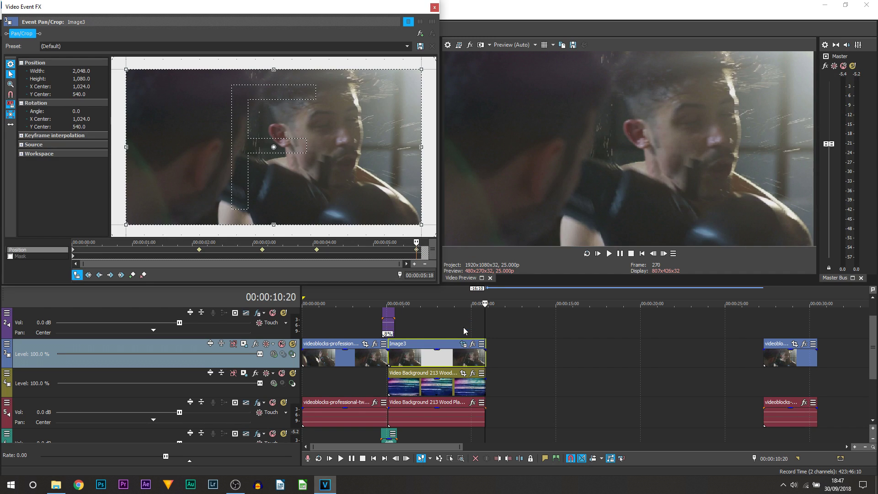
left_click(432, 13)
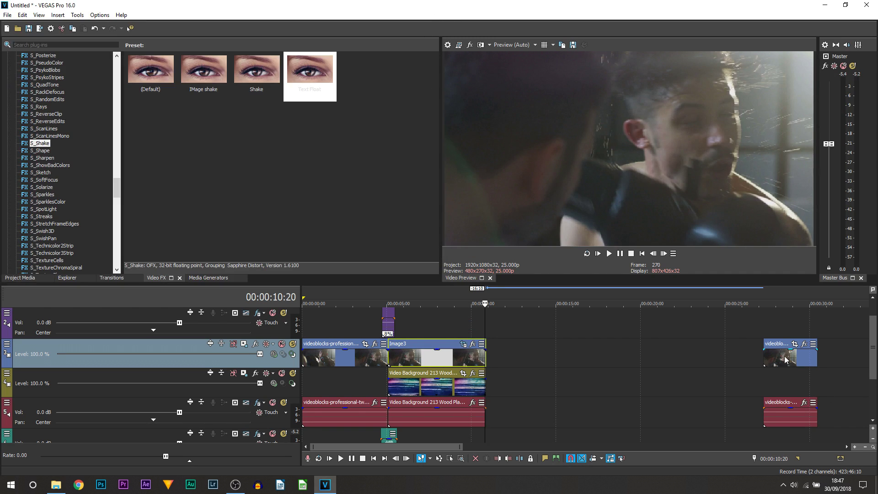
Step: Butt the closing videoblocks clip against Image3's end and preview from about 3 seconds
left_click_drag(776, 360, 480, 362)
left_click(361, 332)
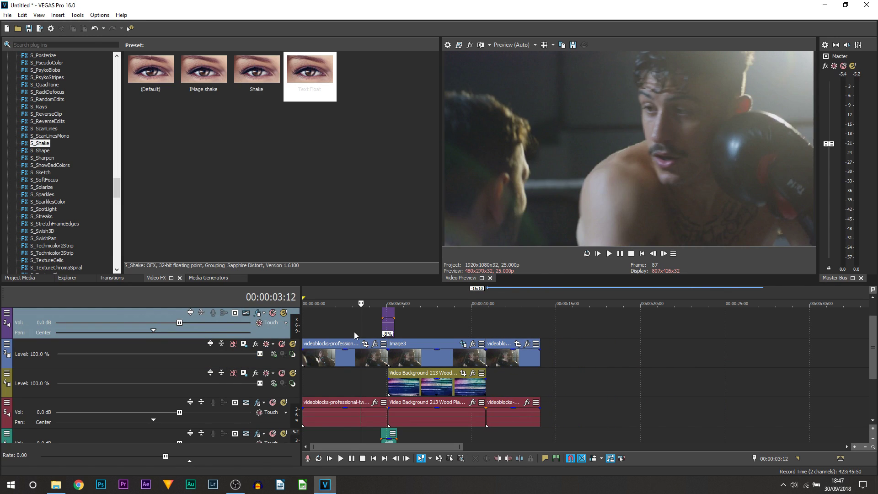
key("space")
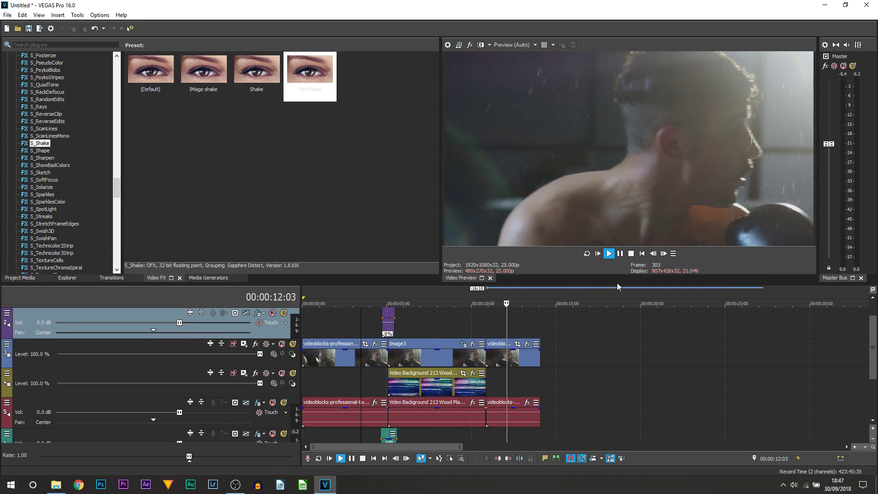
left_click(621, 255)
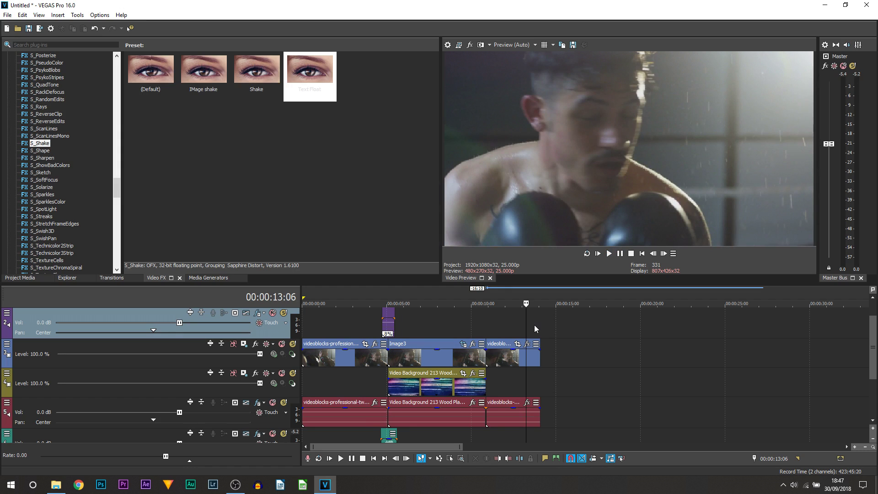
left_click(426, 330)
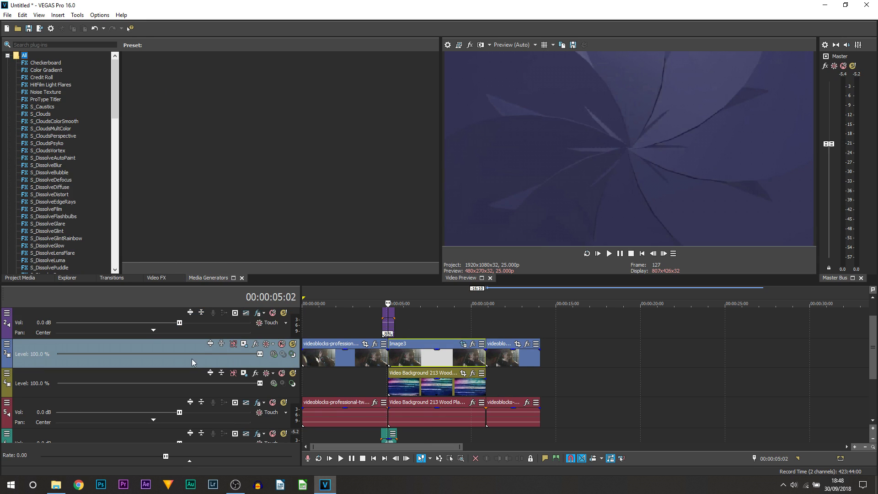
Step: Insert a new video track, move Image3 onto it alone, and open its Track Motion
right_click(165, 343)
left_click(207, 218)
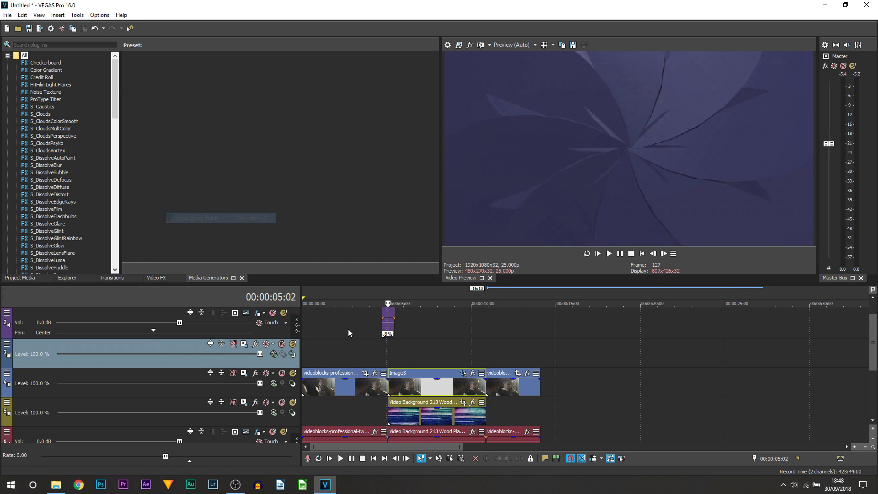
scroll(347, 328, "up", 5)
left_click_drag(604, 392, 600, 360)
scroll(598, 361, "down", 6)
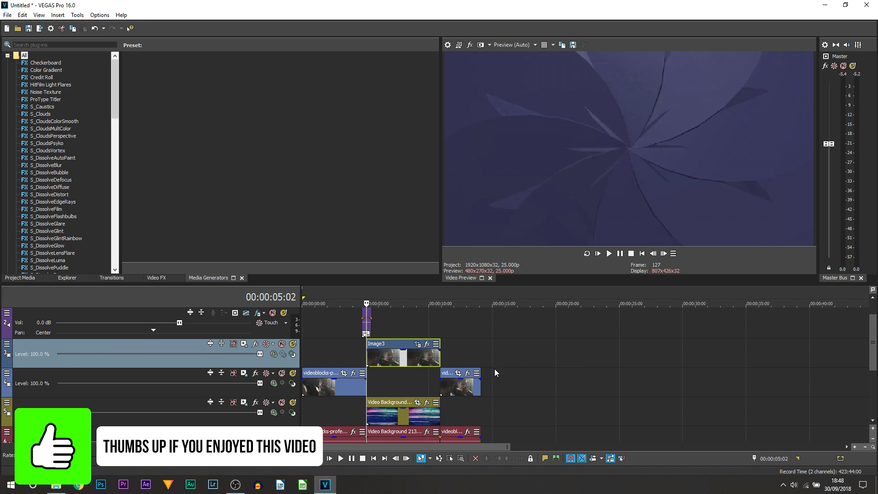
left_click(243, 343)
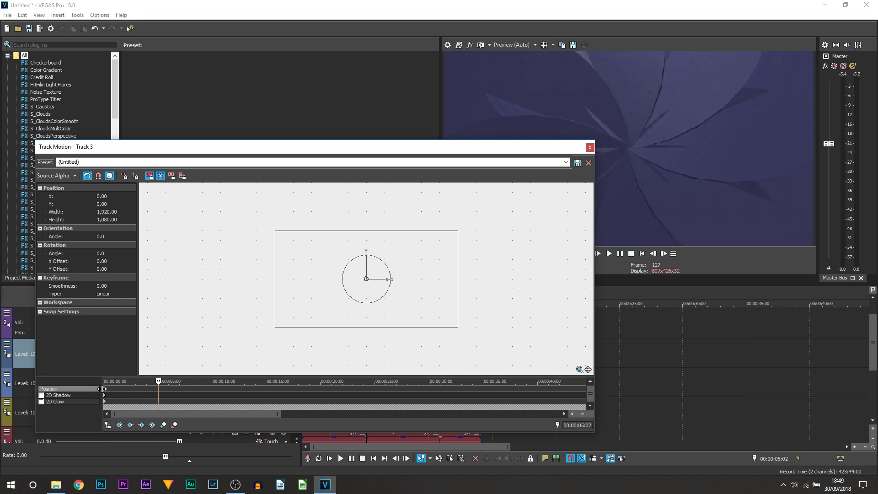
Step: Enable 2D Glow on Image3's track and set its colour to white
left_click(41, 402)
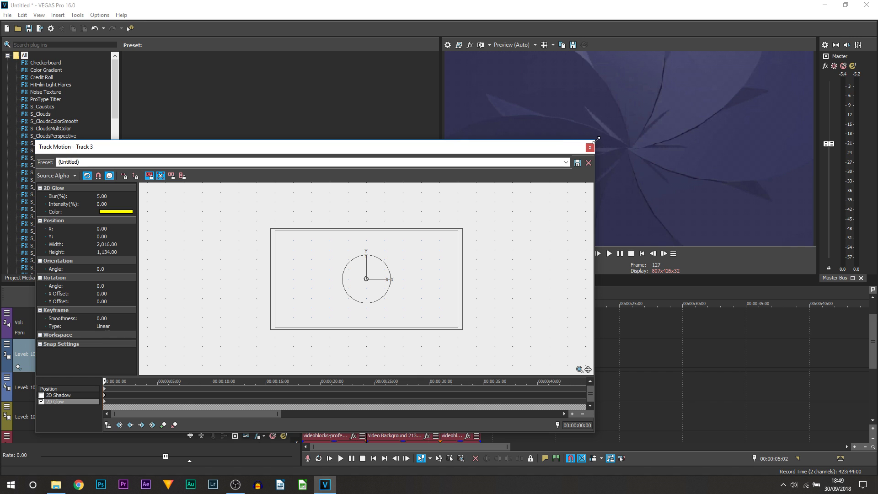
left_click_drag(556, 141, 360, 21)
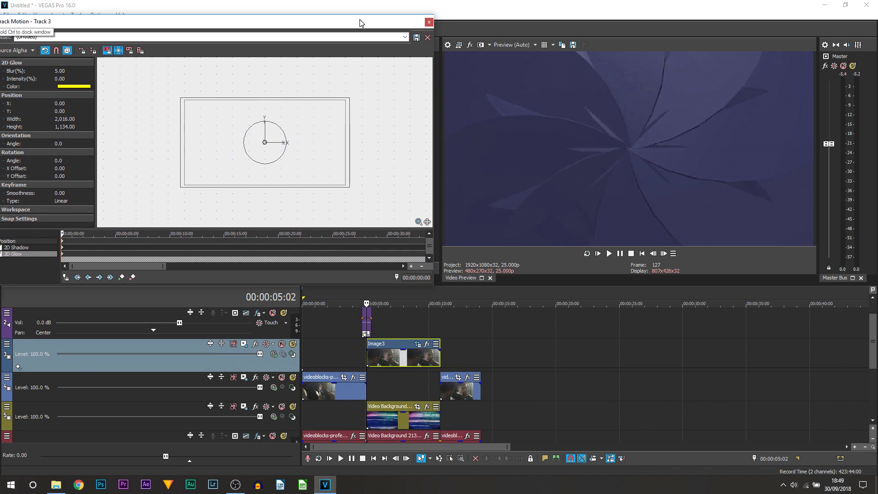
left_click(408, 319)
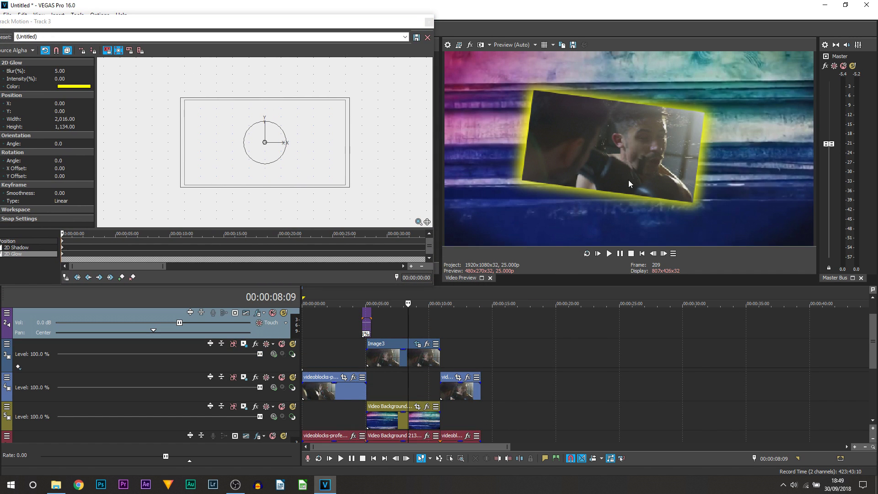
left_click(67, 87)
left_click(86, 88)
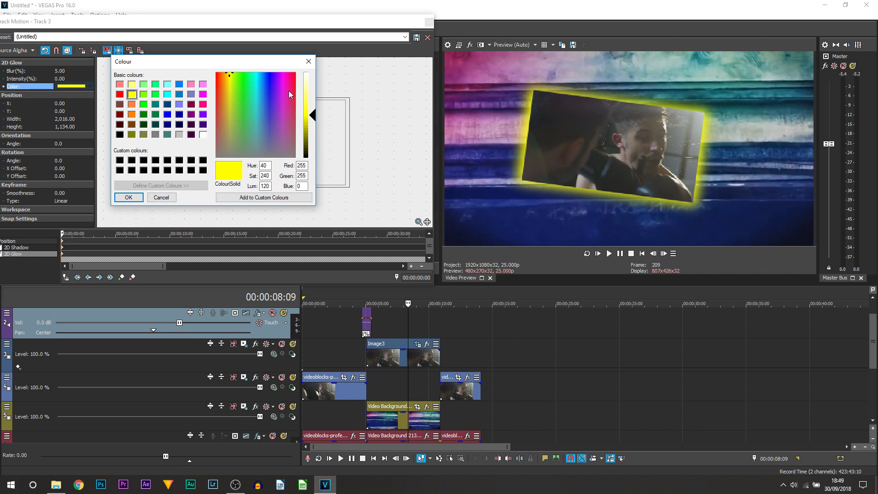
left_click(266, 78)
left_click_drag(301, 111, 304, 72)
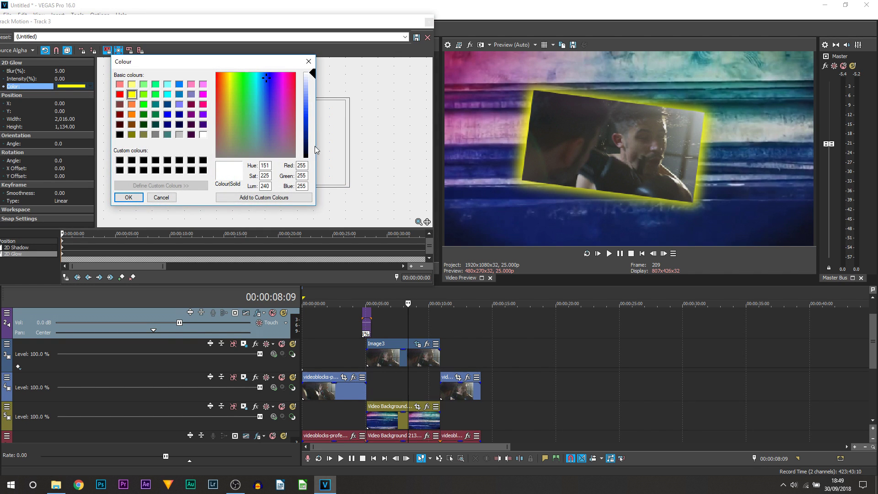
left_click(131, 197)
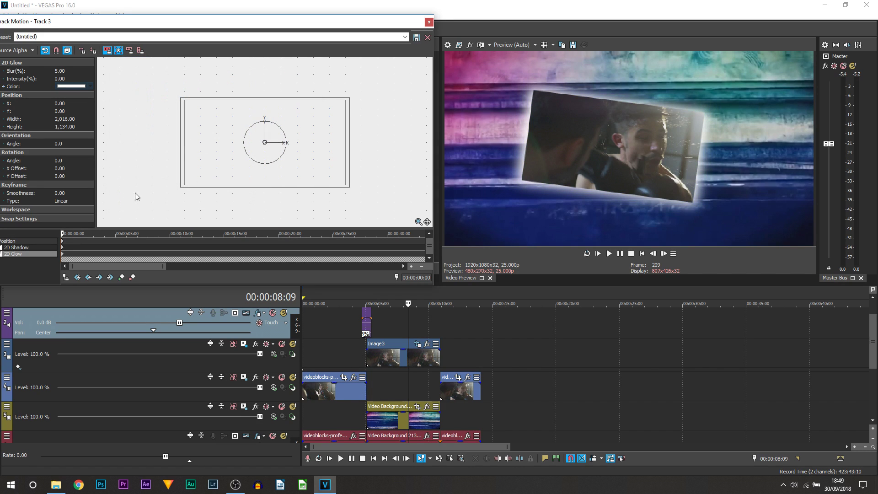
Step: Set the glow Blur to 2.00 and Intensity to 3.00
left_click(14, 72)
left_click_drag(83, 76, 85, 79)
left_click(86, 80)
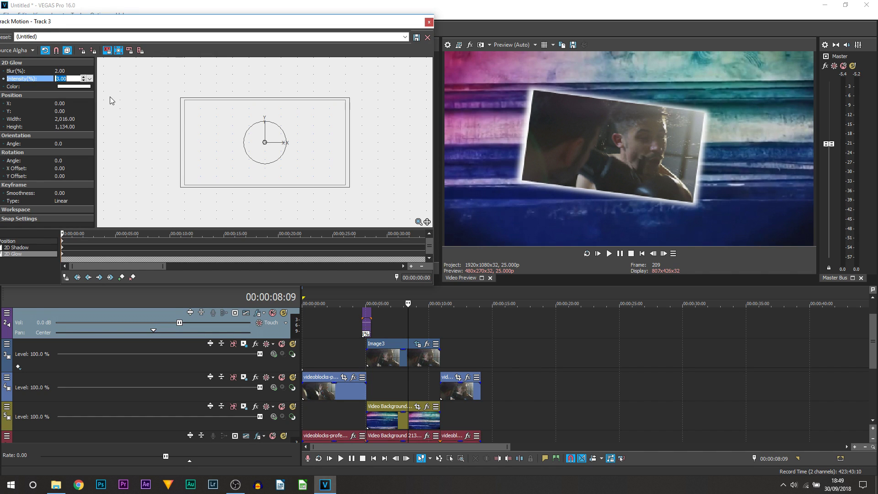
left_click(76, 97)
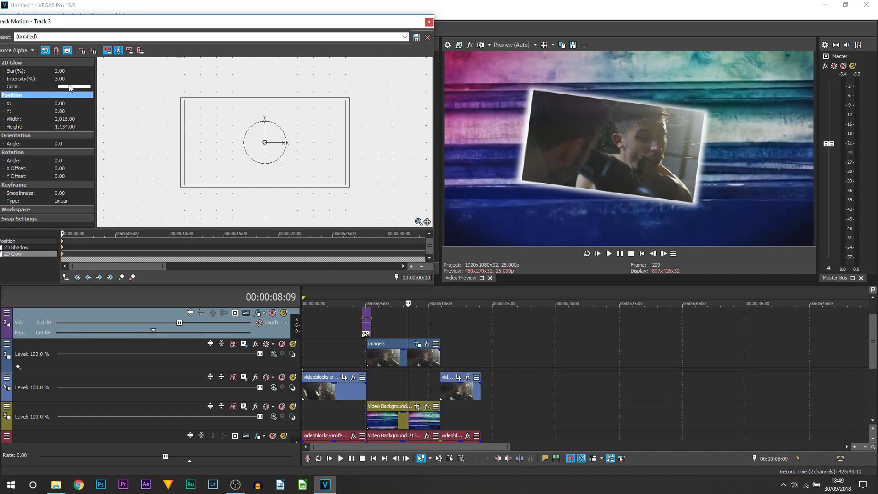
Step: Close Track Motion and play the glowing tilted Image3 sequence from just before it
left_click(428, 22)
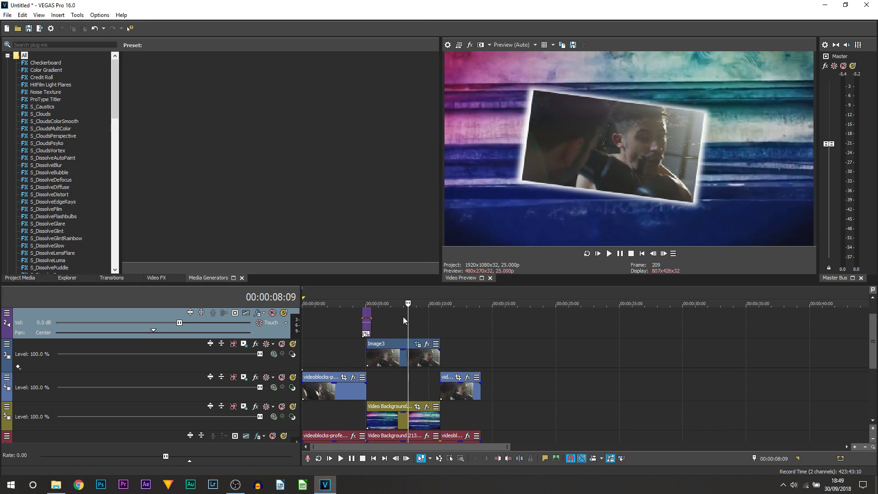
left_click(338, 358)
key("space")
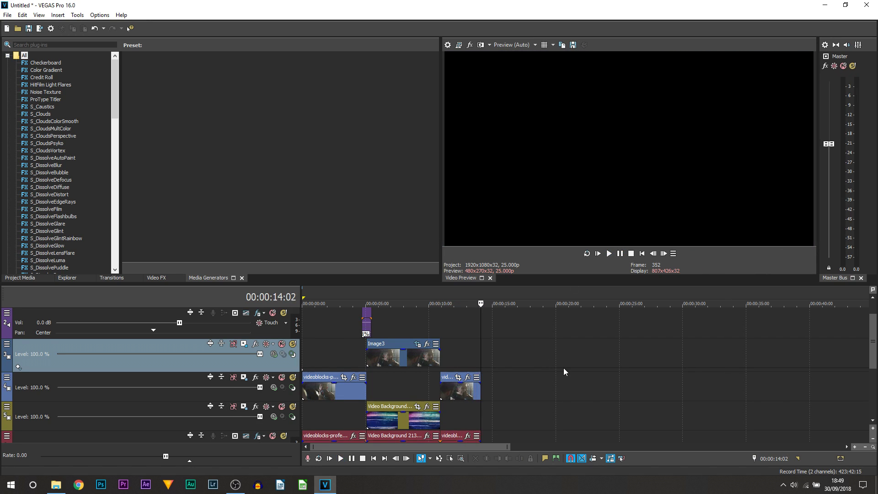
left_click(412, 372)
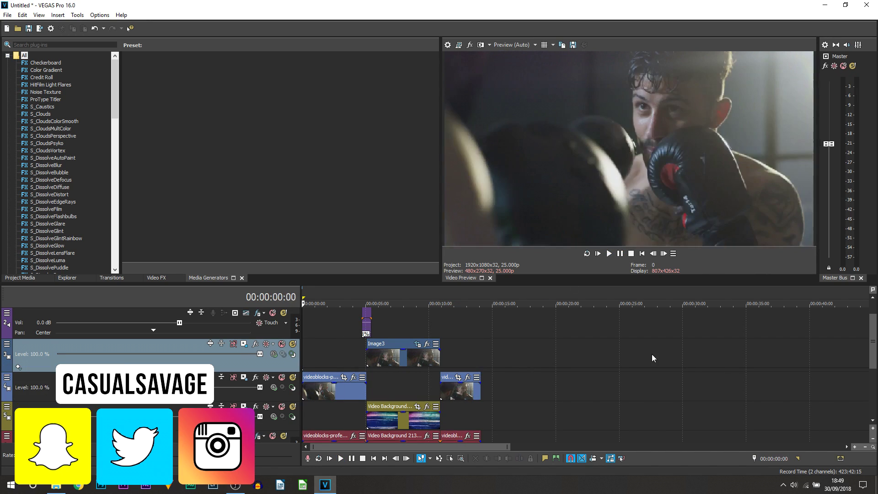
left_click_drag(874, 339, 859, 366)
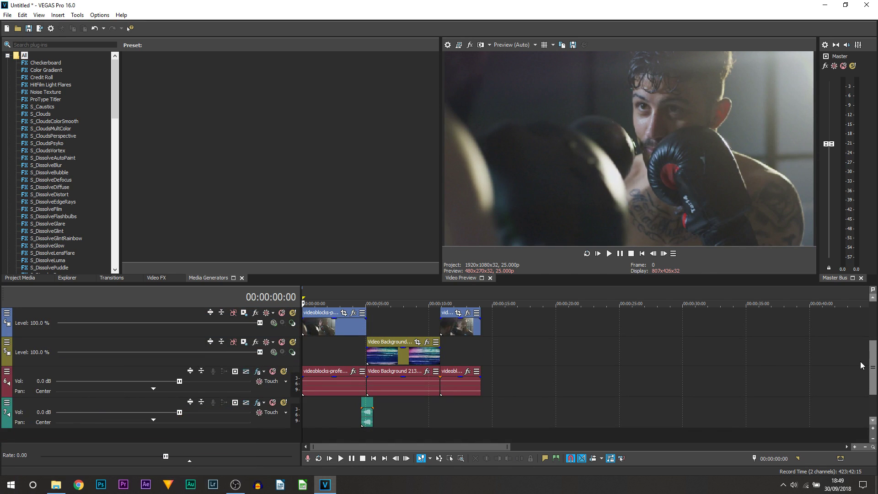